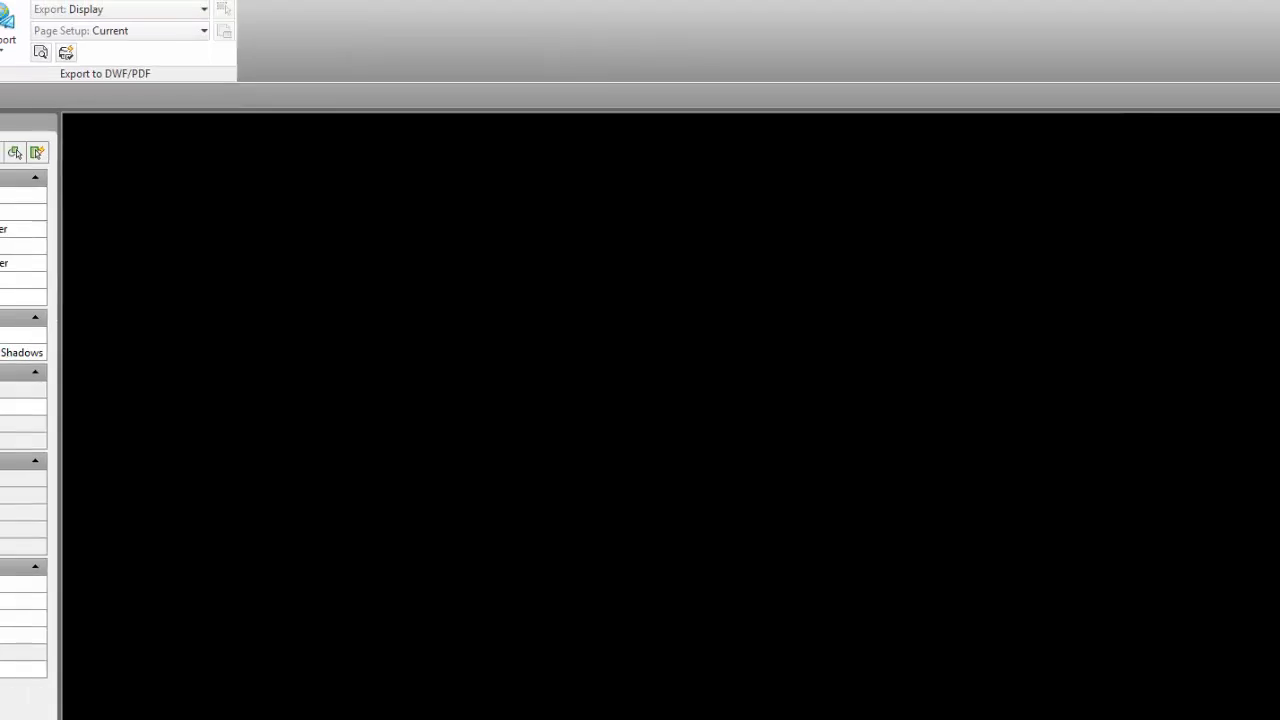
Open the Publish setup, exclude the plot stamp and enable publishing in the background
{"action": "left_click", "coordinate": [2, 9]}
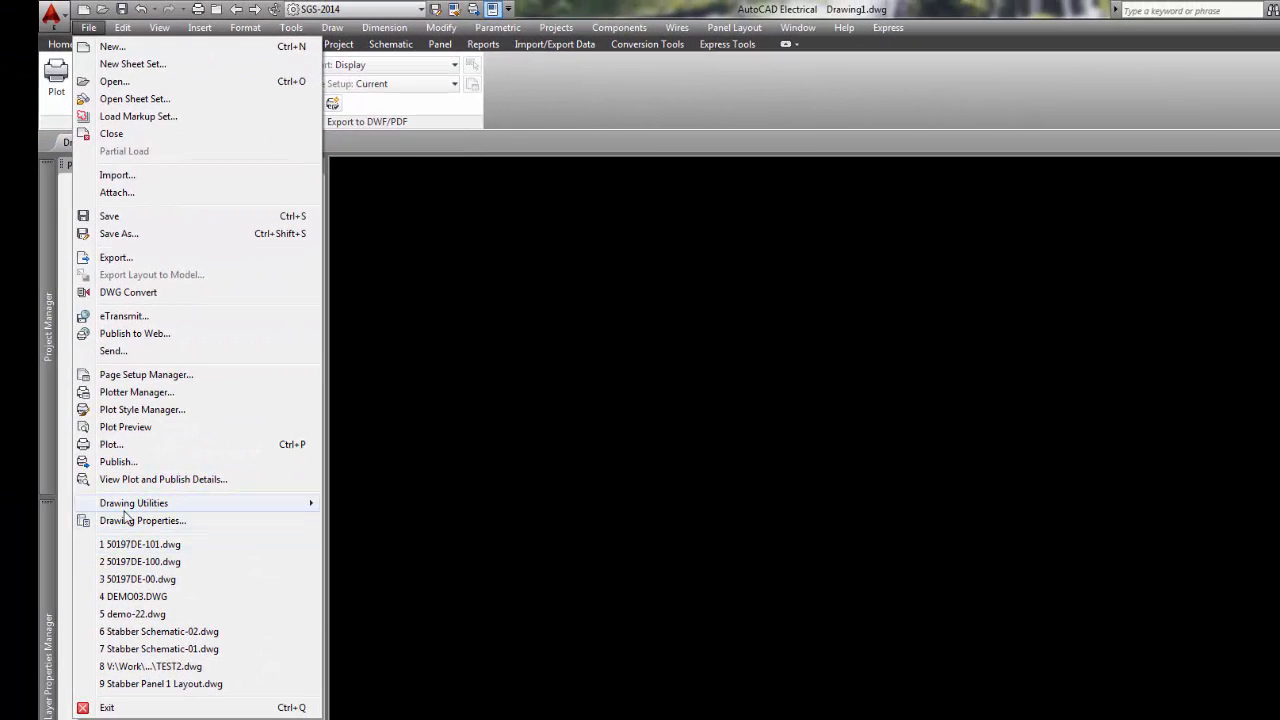
{"action": "left_click", "coordinate": [118, 462]}
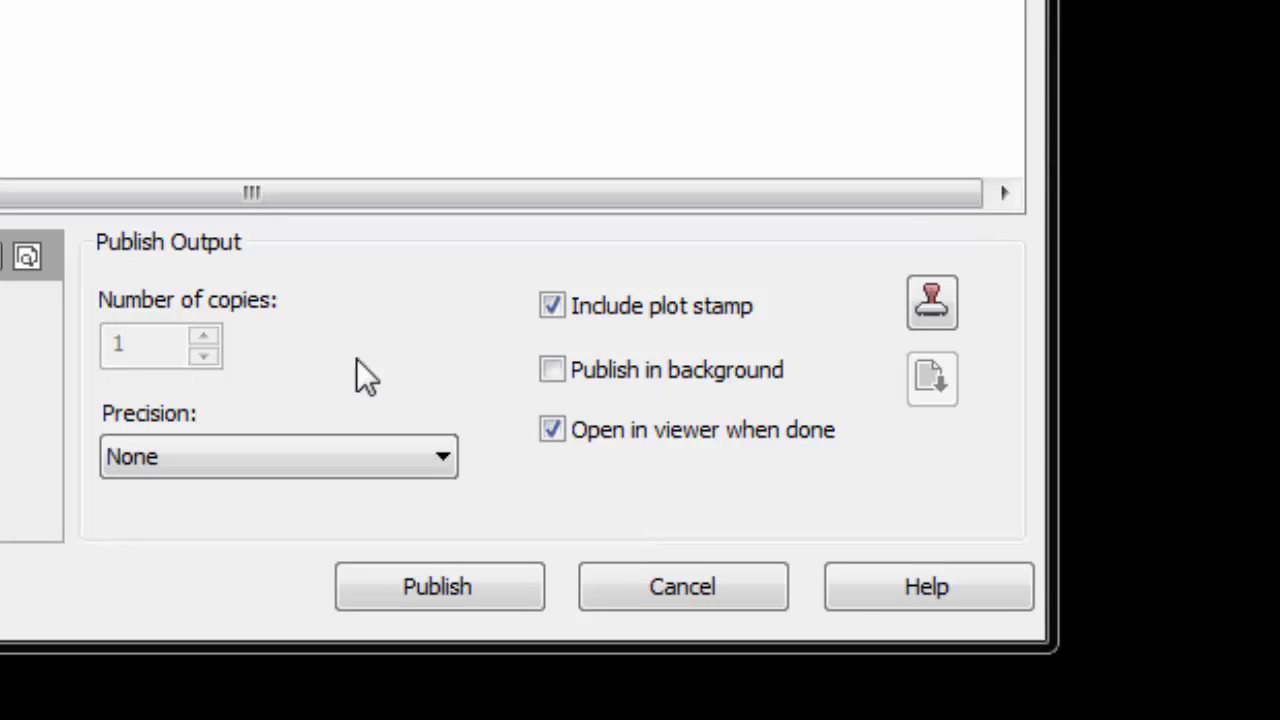
{"action": "left_click", "coordinate": [256, 466]}
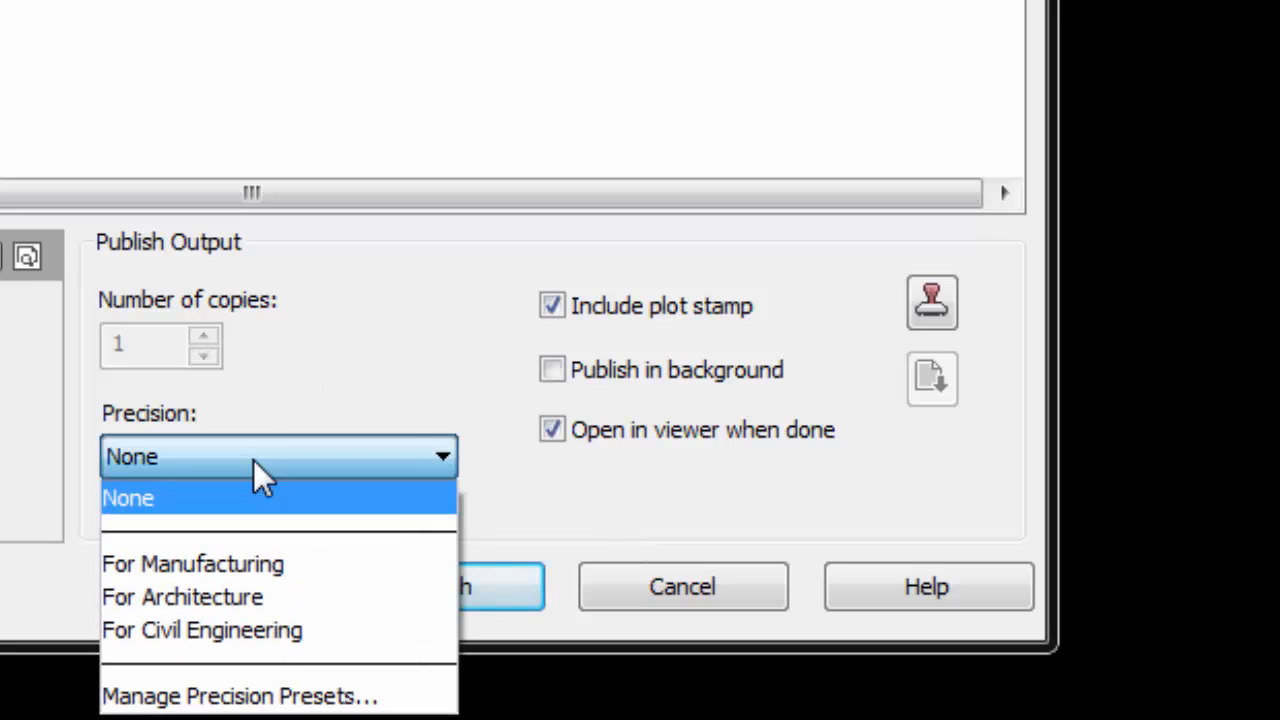
{"action": "left_click", "coordinate": [254, 459]}
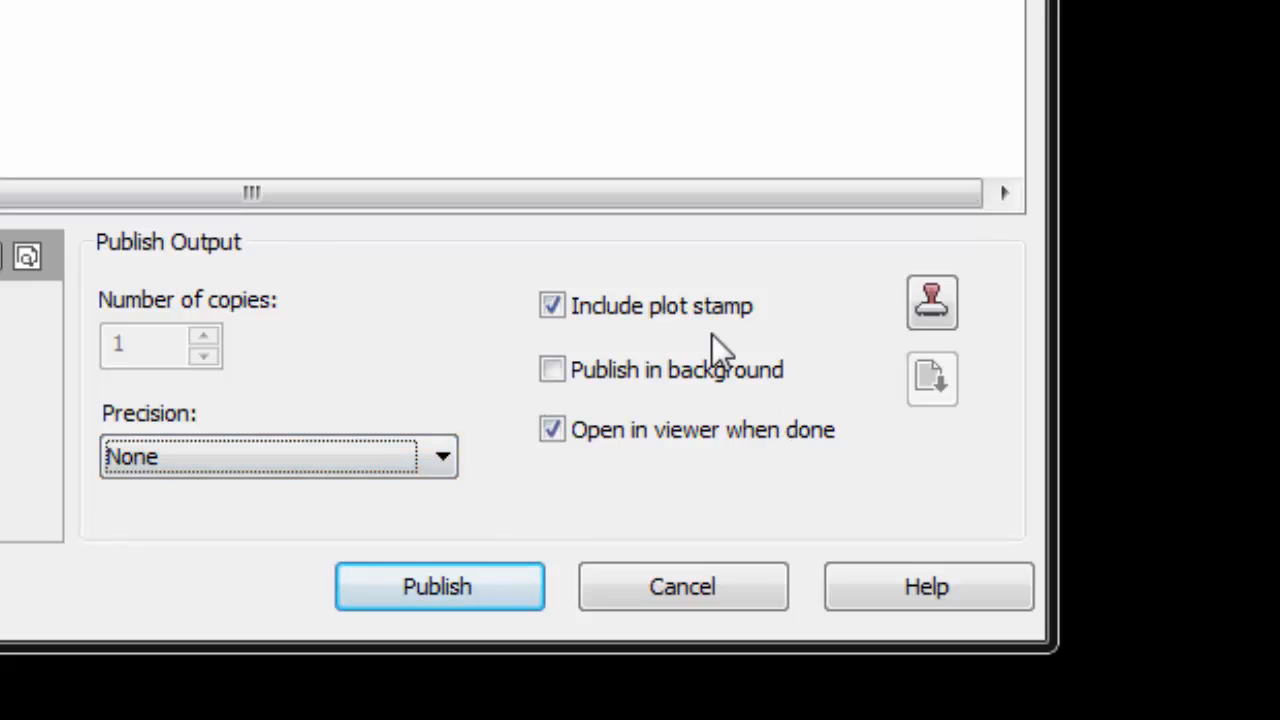
{"action": "left_click", "coordinate": [552, 306]}
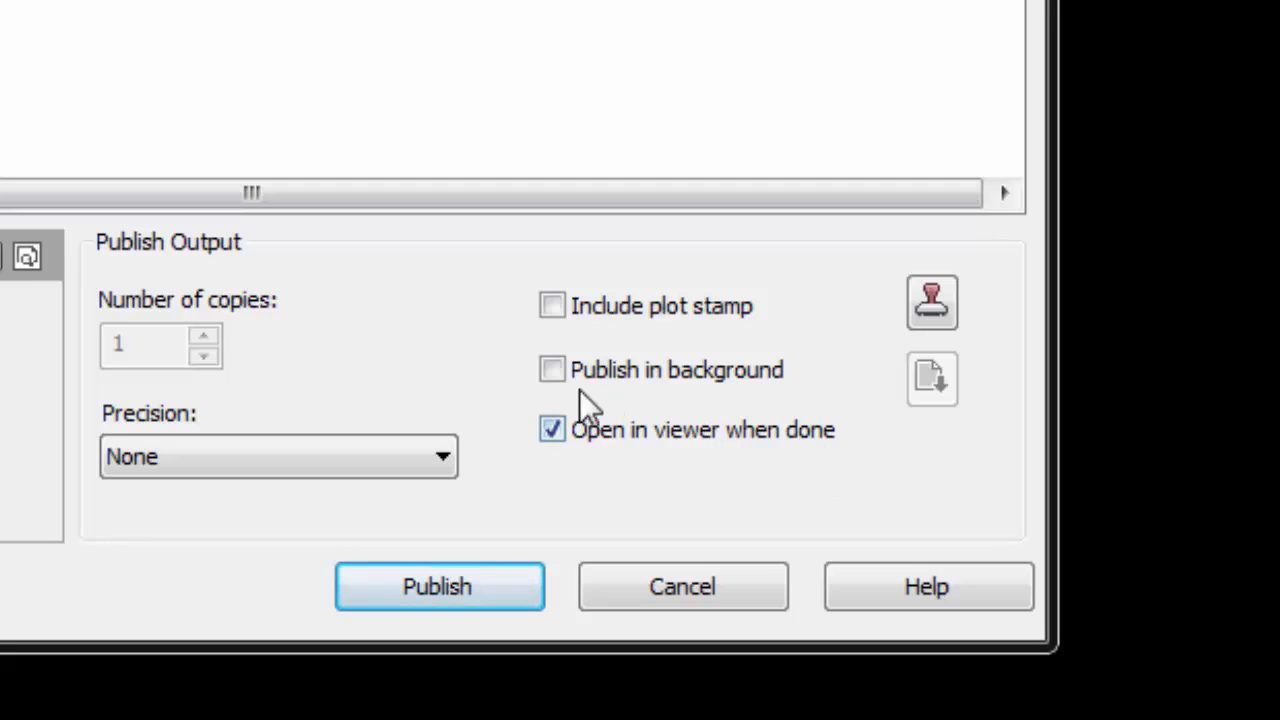
{"action": "left_click", "coordinate": [552, 372]}
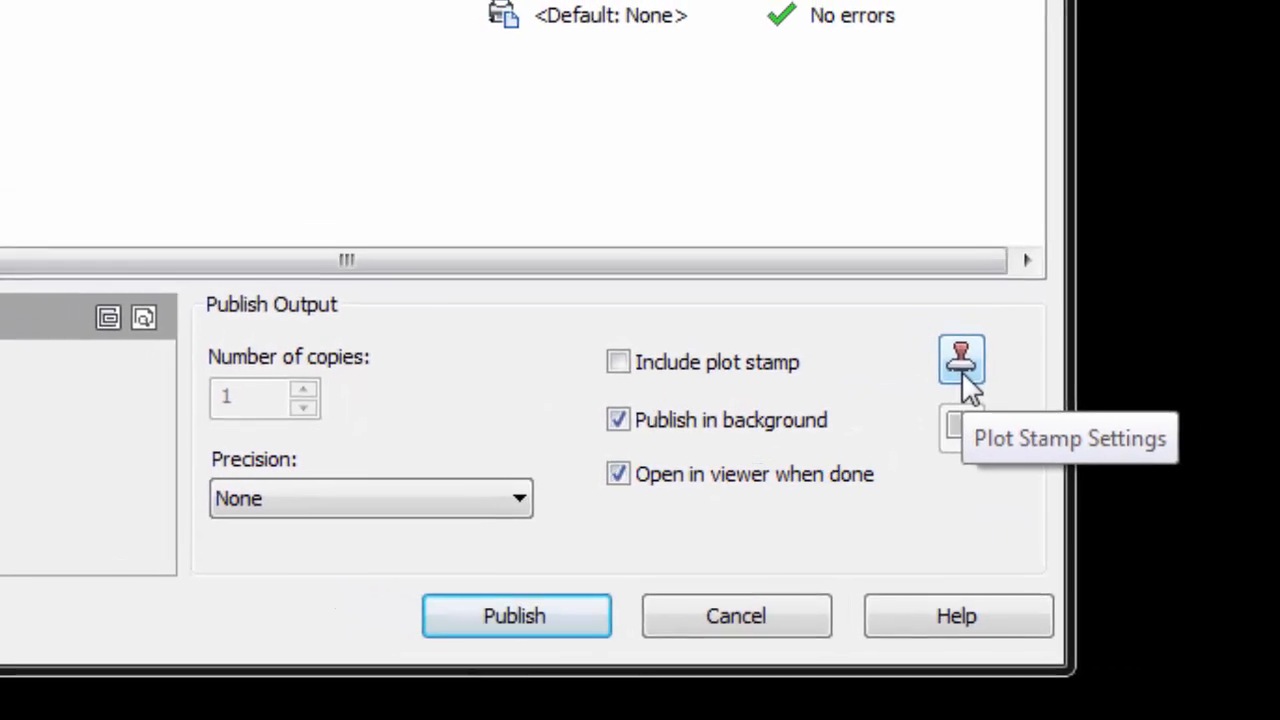
Review the plot stamp fields and their advanced location, text and log file options, leaving them without changes
{"action": "left_click", "coordinate": [1002, 440]}
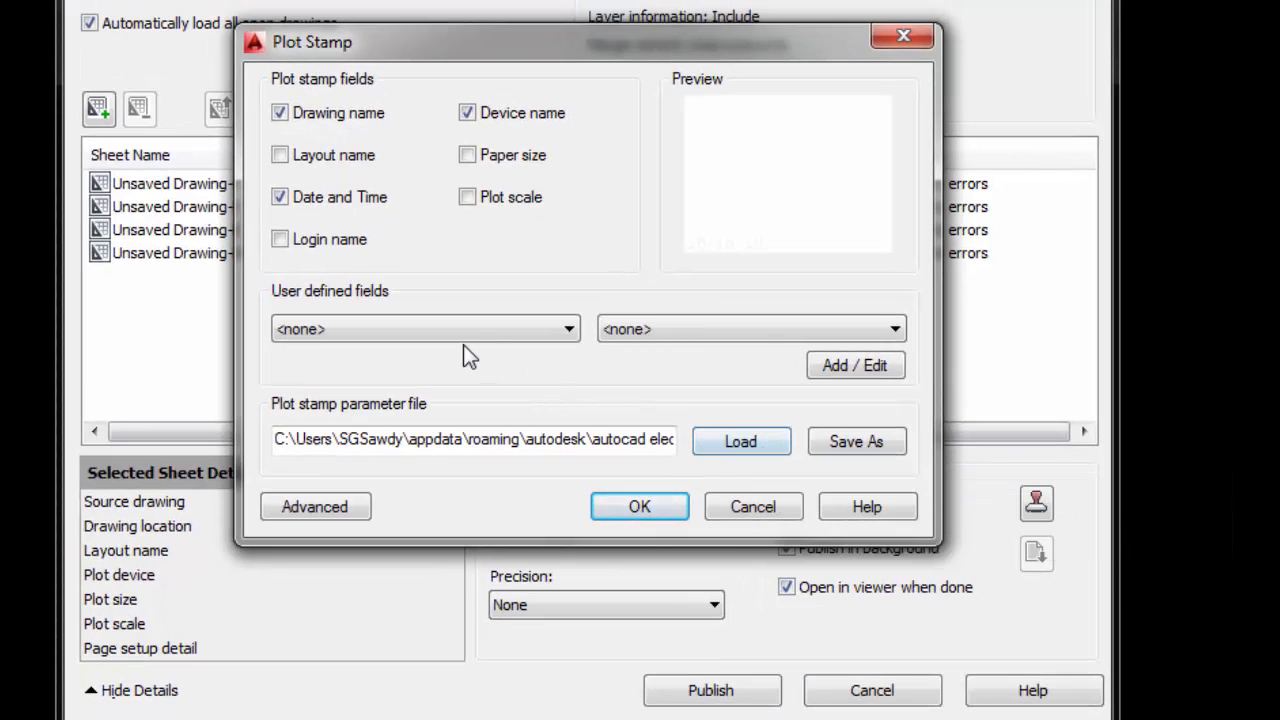
{"action": "left_click", "coordinate": [337, 515]}
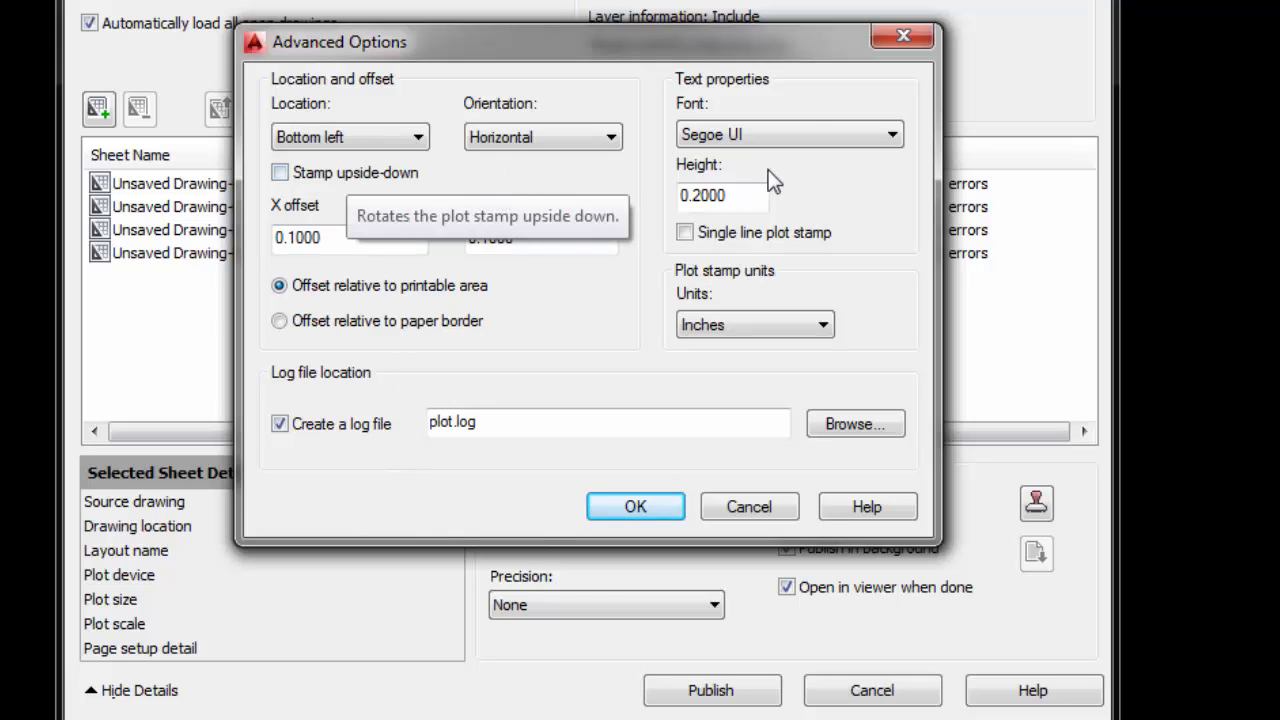
{"action": "left_click", "coordinate": [636, 508]}
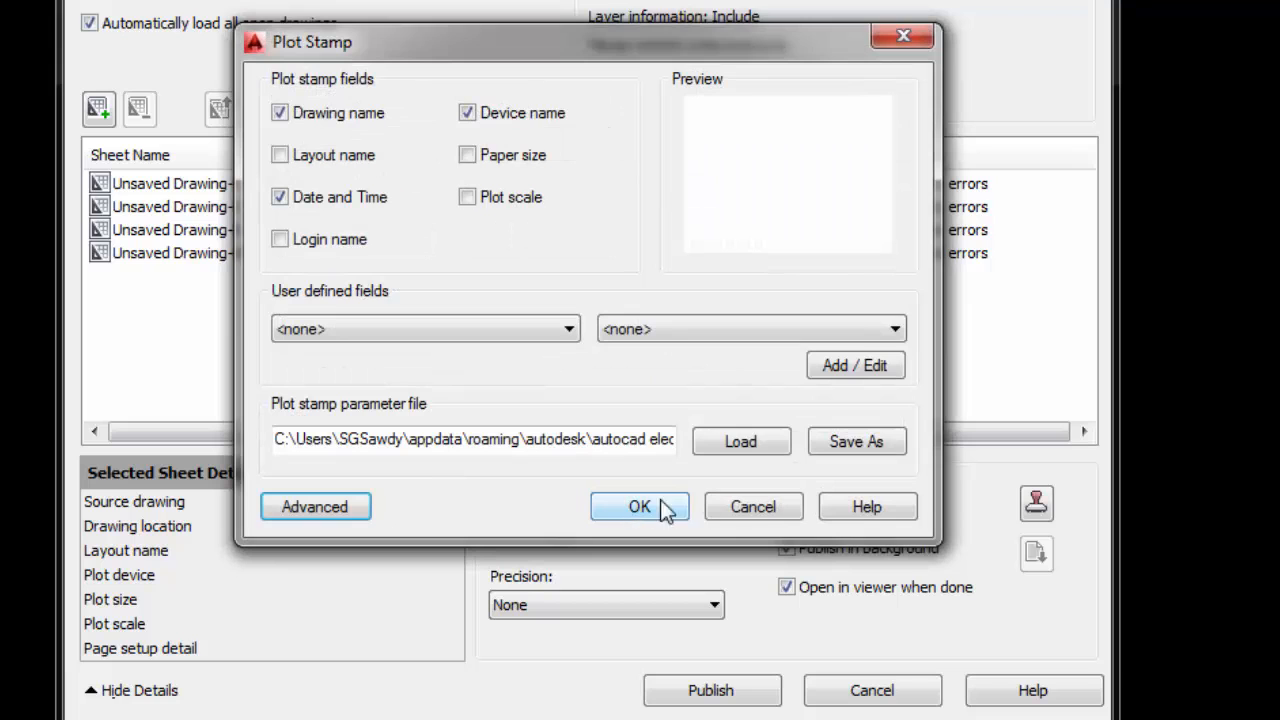
{"action": "left_click", "coordinate": [752, 507]}
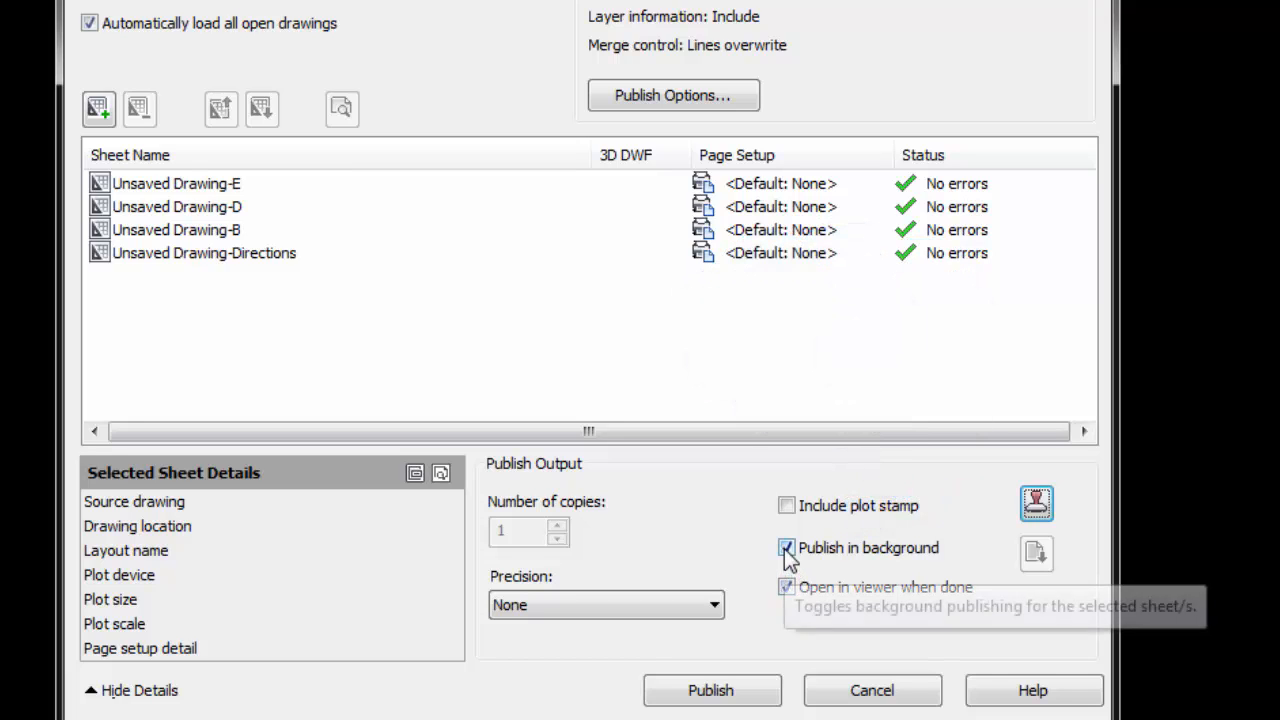
Try the plotter named in page setup as the publish destination, switching the publishing order to reverse and back to default
{"action": "left_click", "coordinate": [786, 551]}
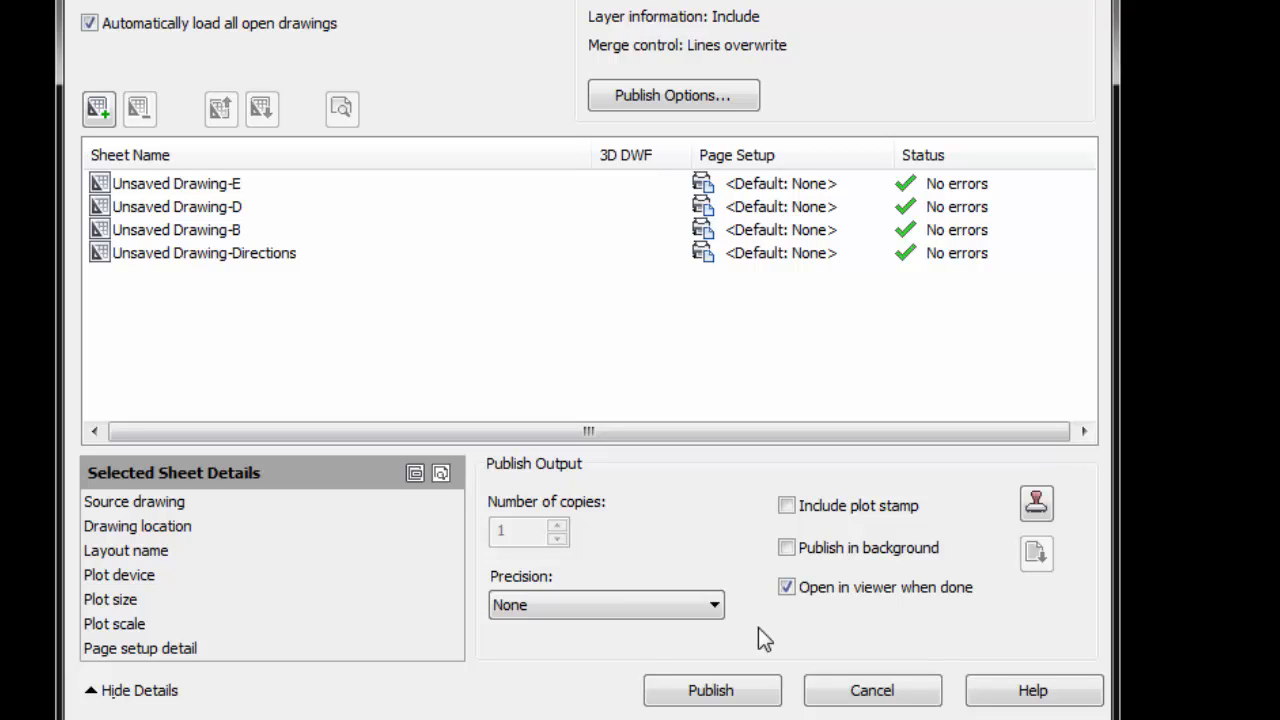
{"action": "left_click", "coordinate": [786, 587]}
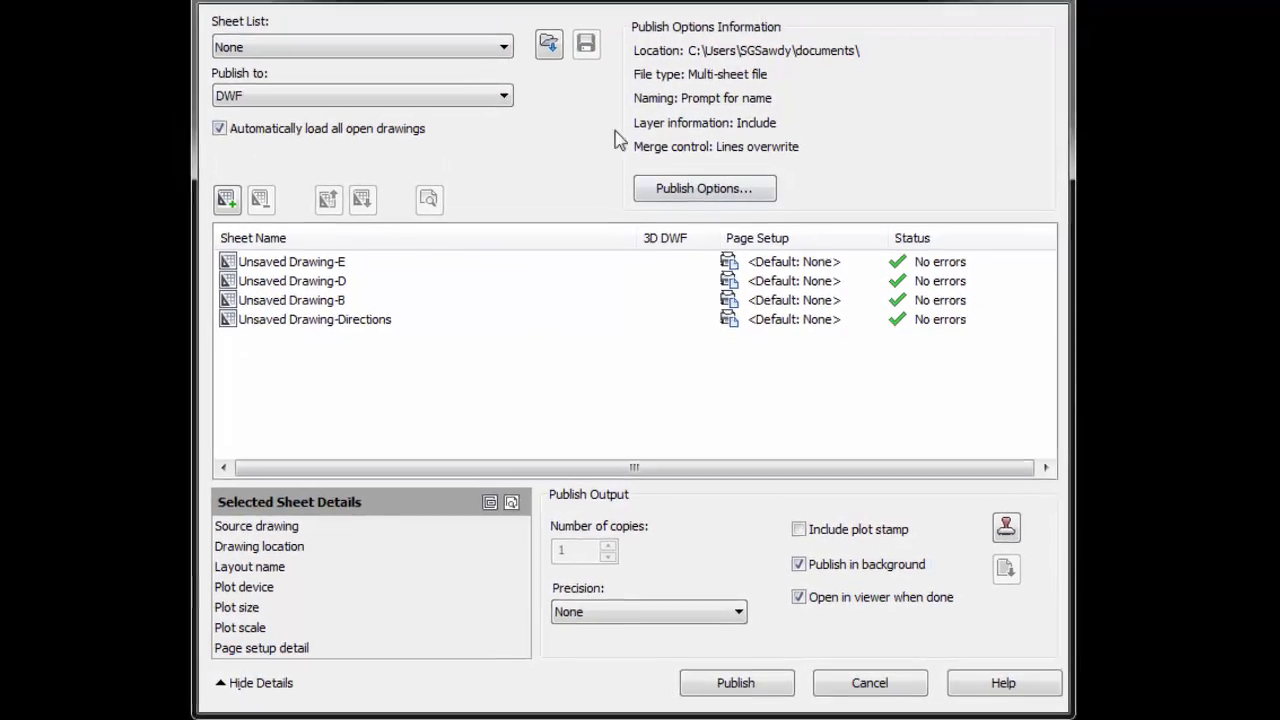
{"action": "left_click", "coordinate": [504, 95]}
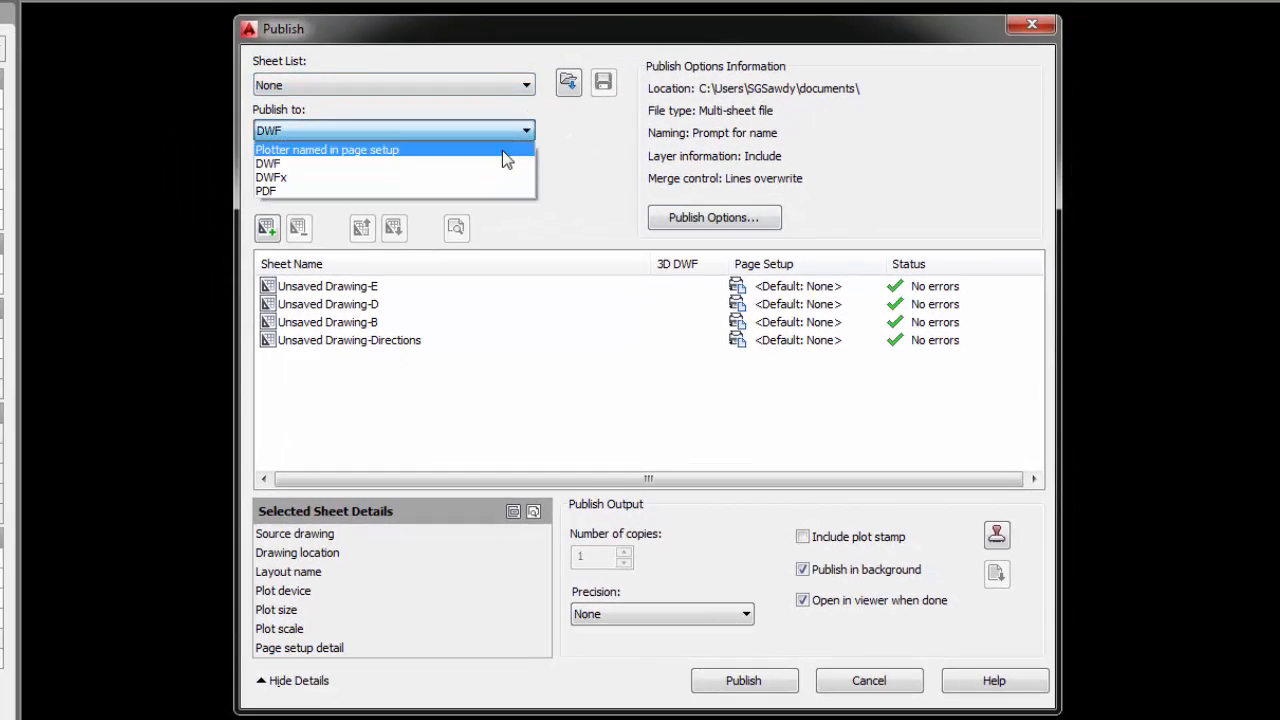
{"action": "left_click", "coordinate": [505, 151]}
{"action": "left_click", "coordinate": [902, 530]}
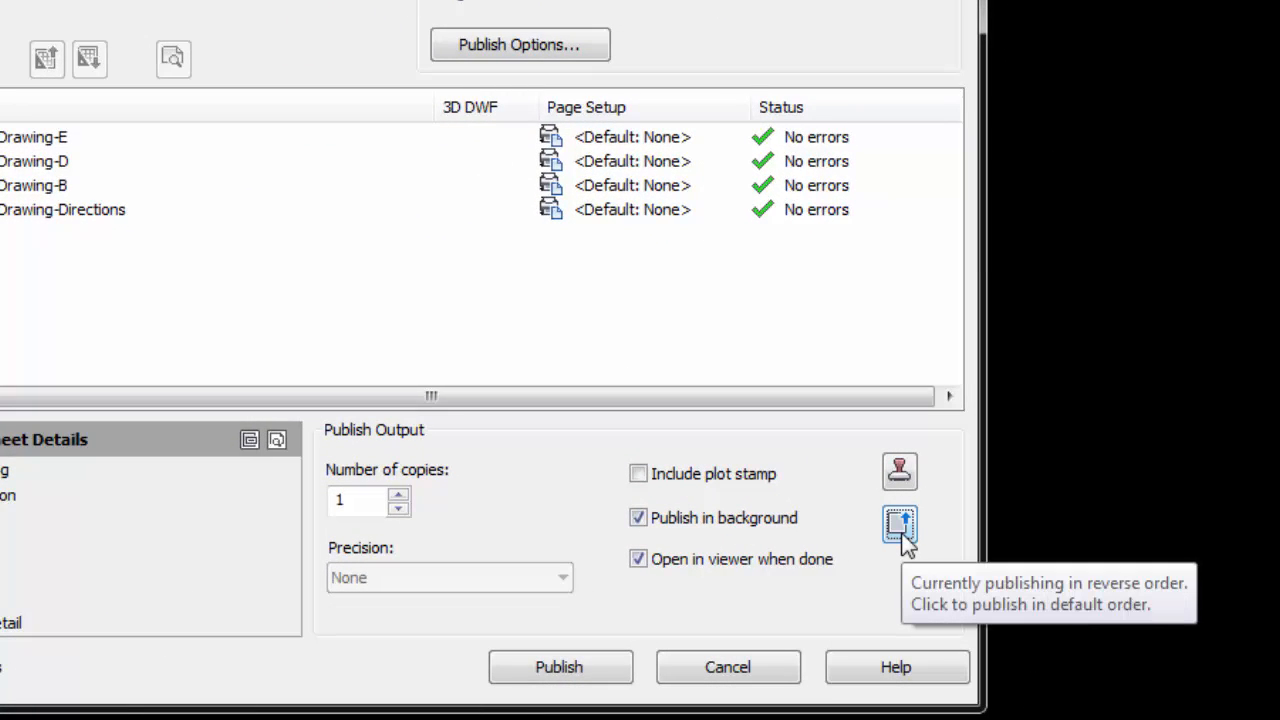
{"action": "left_click", "coordinate": [902, 530]}
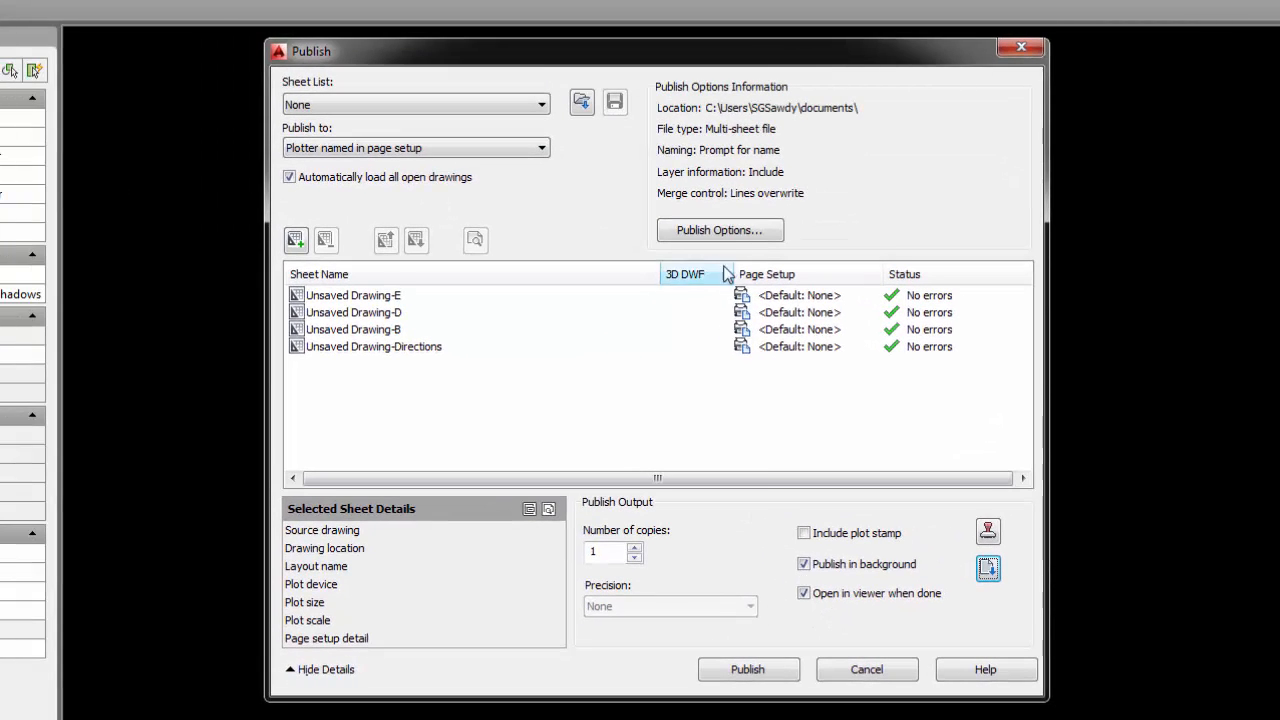
Choose Multi-sheet file as the general DWF/PDF type in the publish options
{"action": "left_click", "coordinate": [719, 233]}
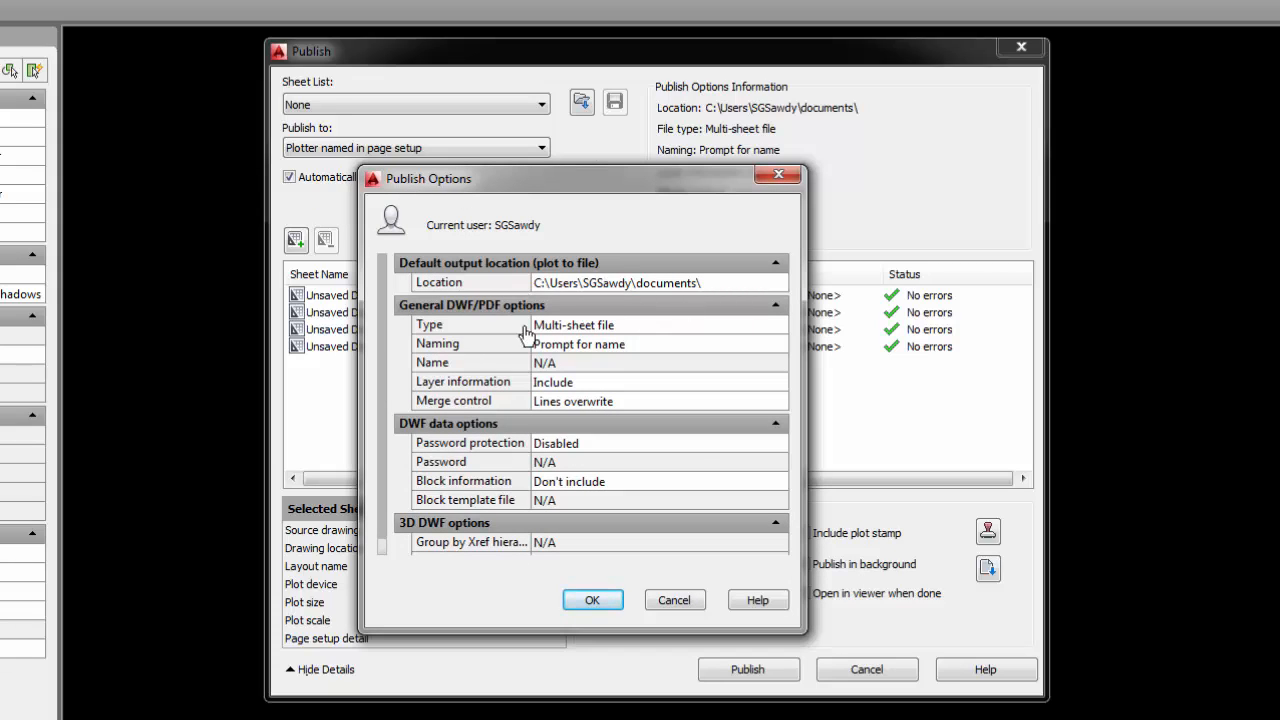
{"action": "left_click", "coordinate": [648, 330]}
{"action": "left_click", "coordinate": [781, 327]}
{"action": "left_click", "coordinate": [770, 344]}
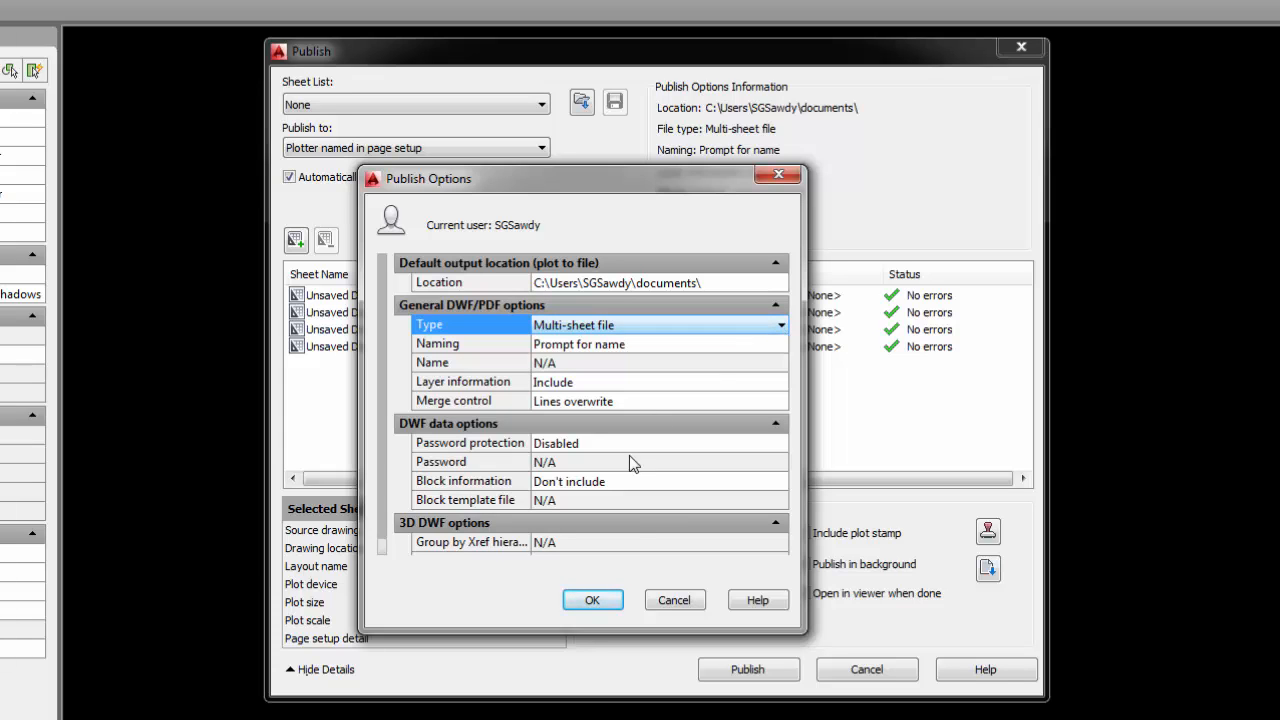
{"action": "left_click", "coordinate": [594, 601]}
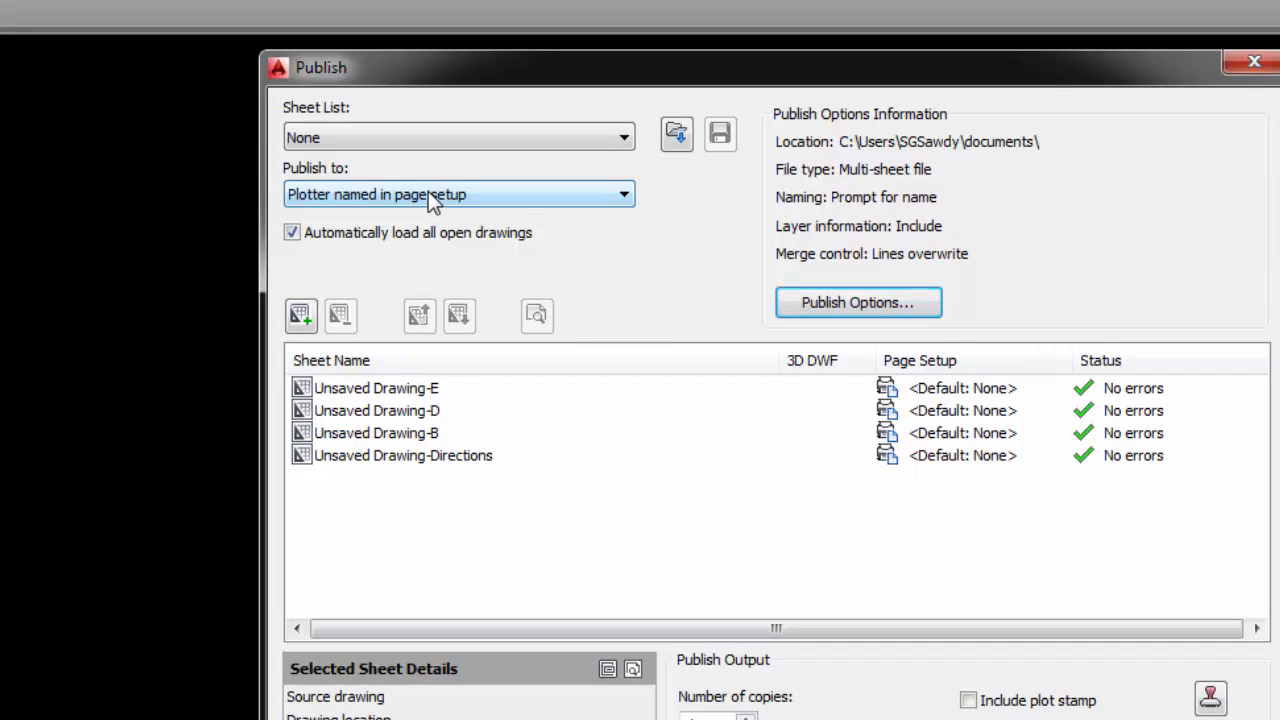
Check the available sheet lists and set the publish destination to PDF
{"action": "left_click", "coordinate": [433, 140]}
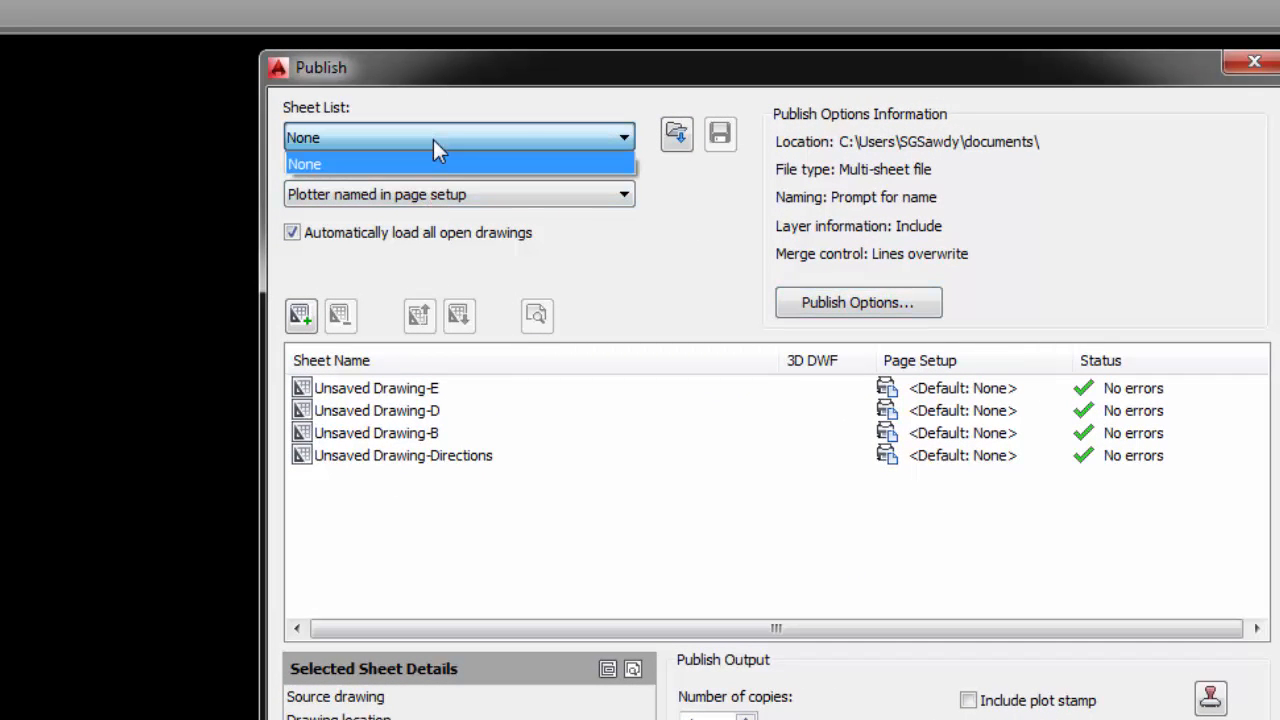
{"action": "left_click", "coordinate": [433, 140]}
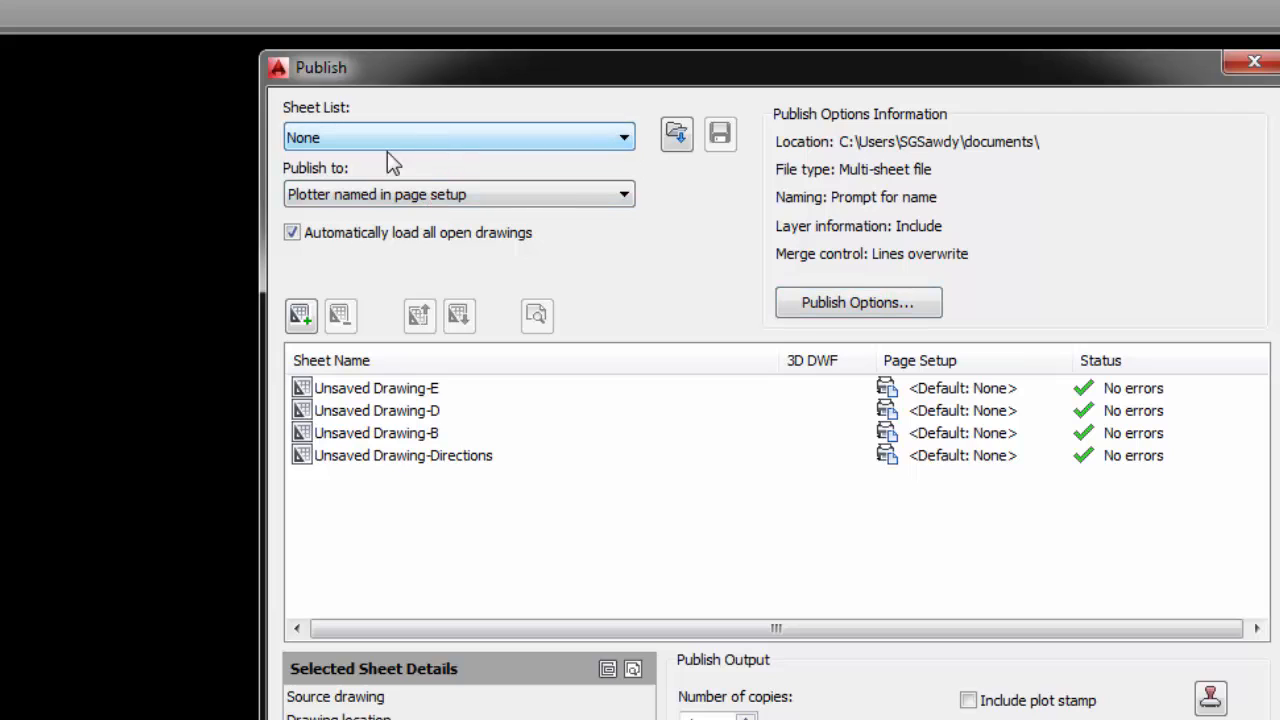
{"action": "left_click", "coordinate": [588, 200]}
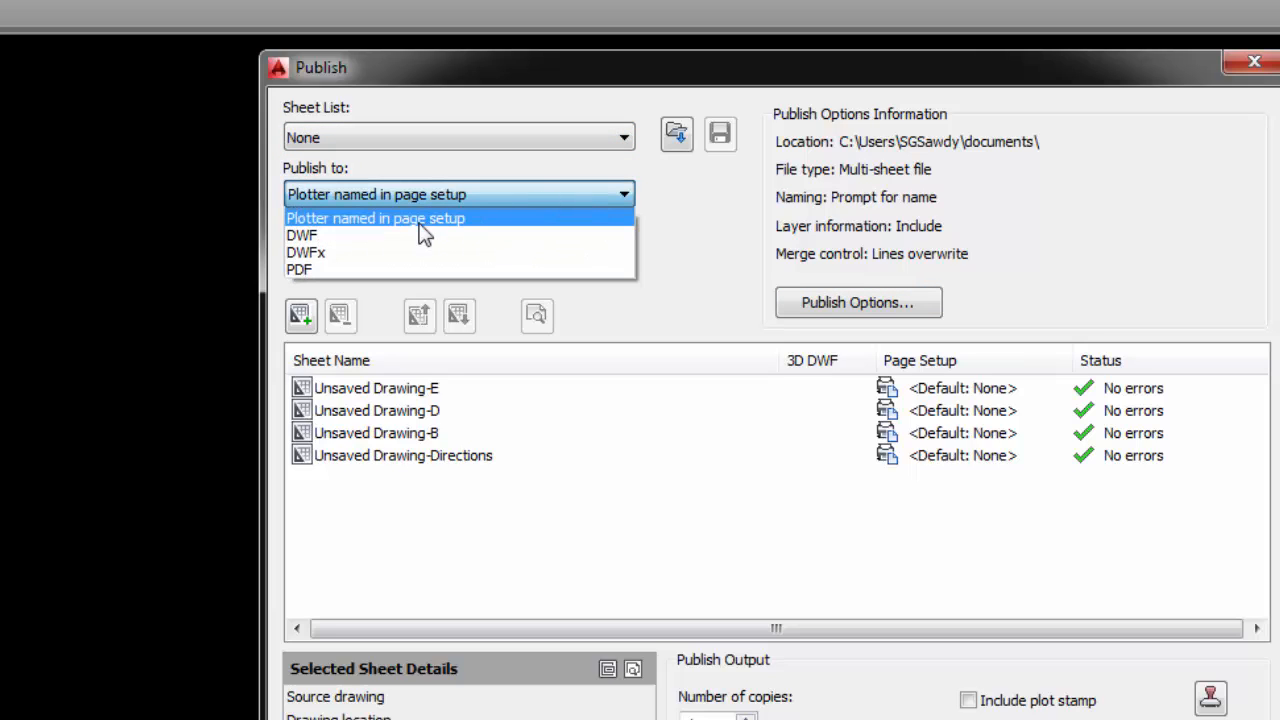
{"action": "left_click", "coordinate": [309, 268]}
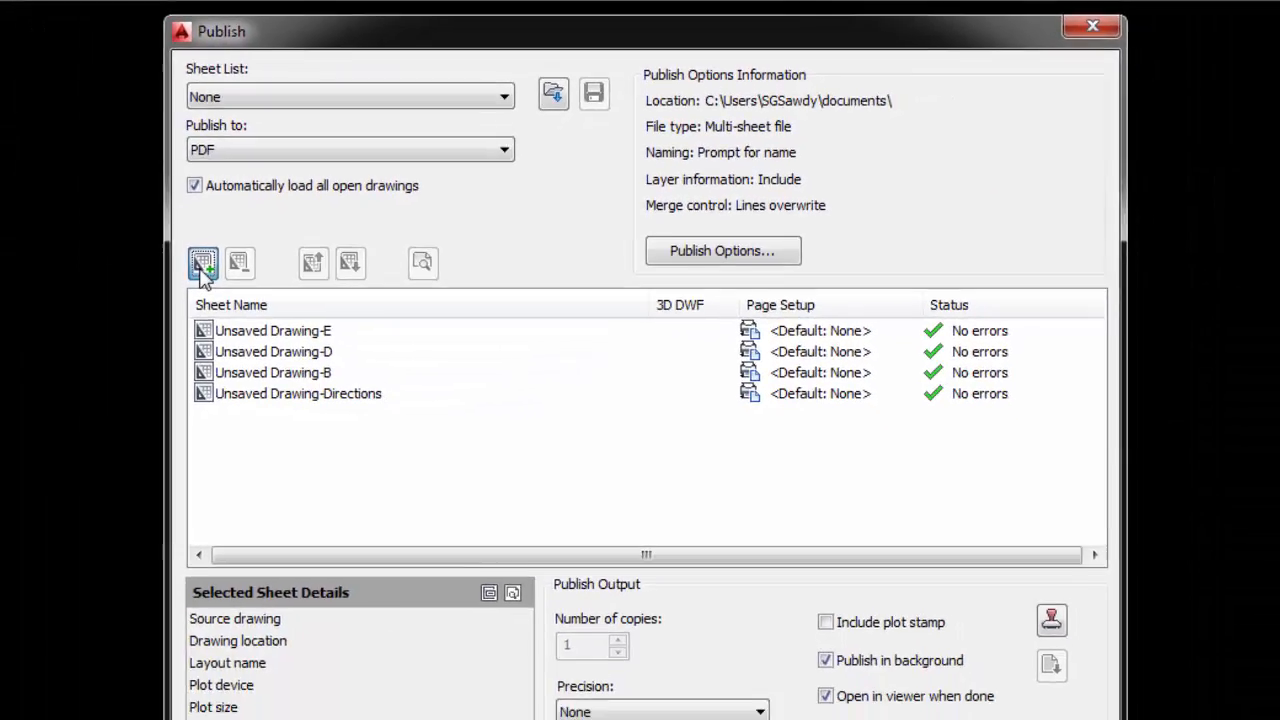
Add the layouts of drawings 50197DE-00.dwg through 50197DE-107.dwg from the Preliminary Drawings folder to the sheets to publish
{"action": "left_click", "coordinate": [101, 325]}
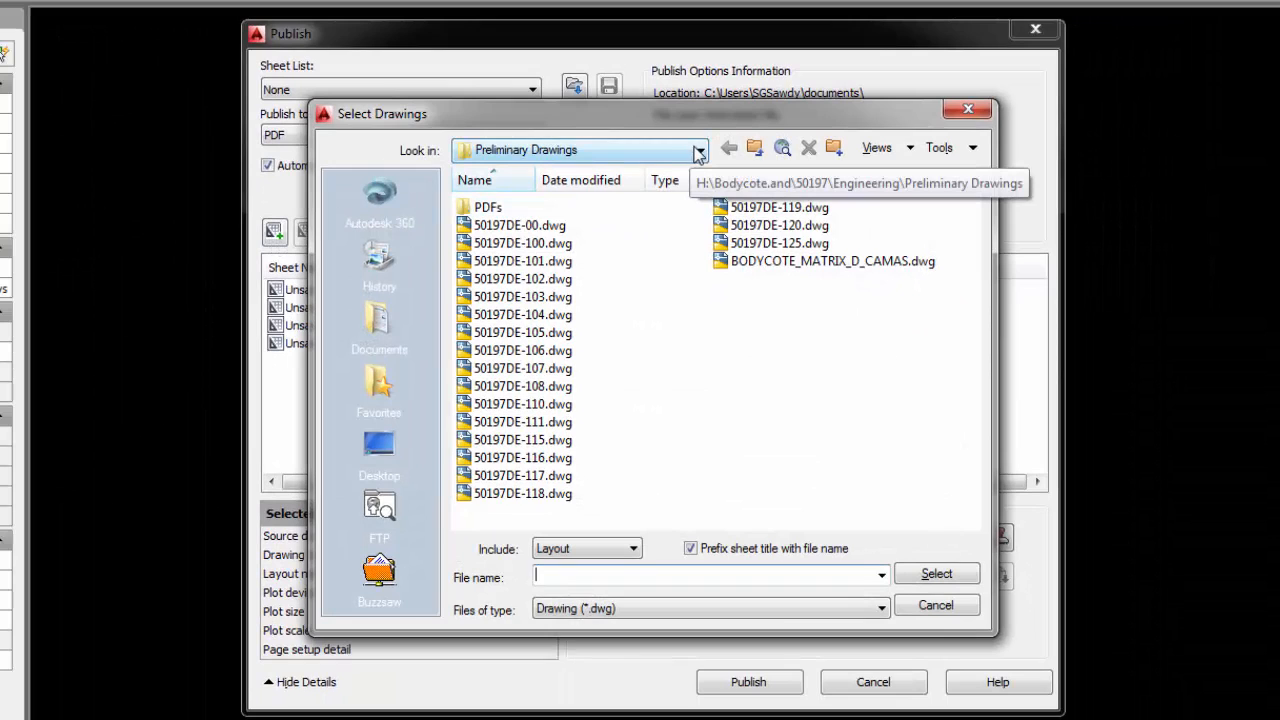
{"action": "left_click", "coordinate": [632, 549]}
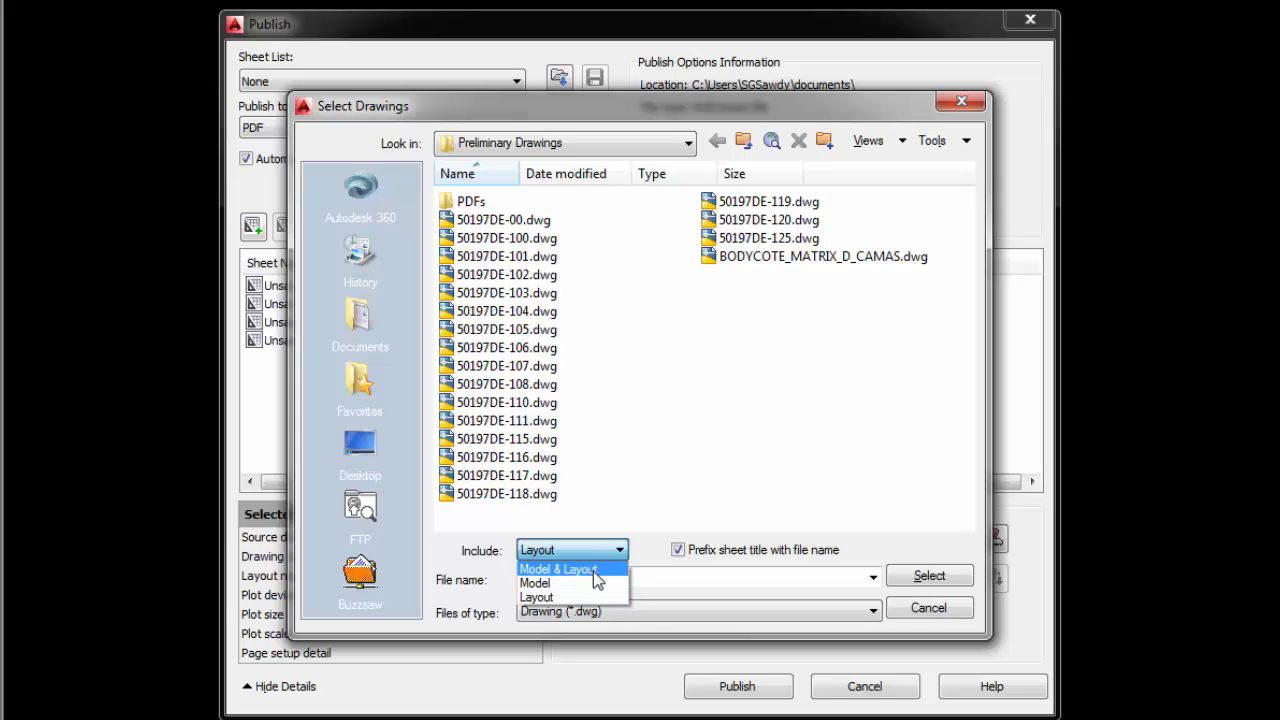
{"action": "left_click", "coordinate": [585, 597]}
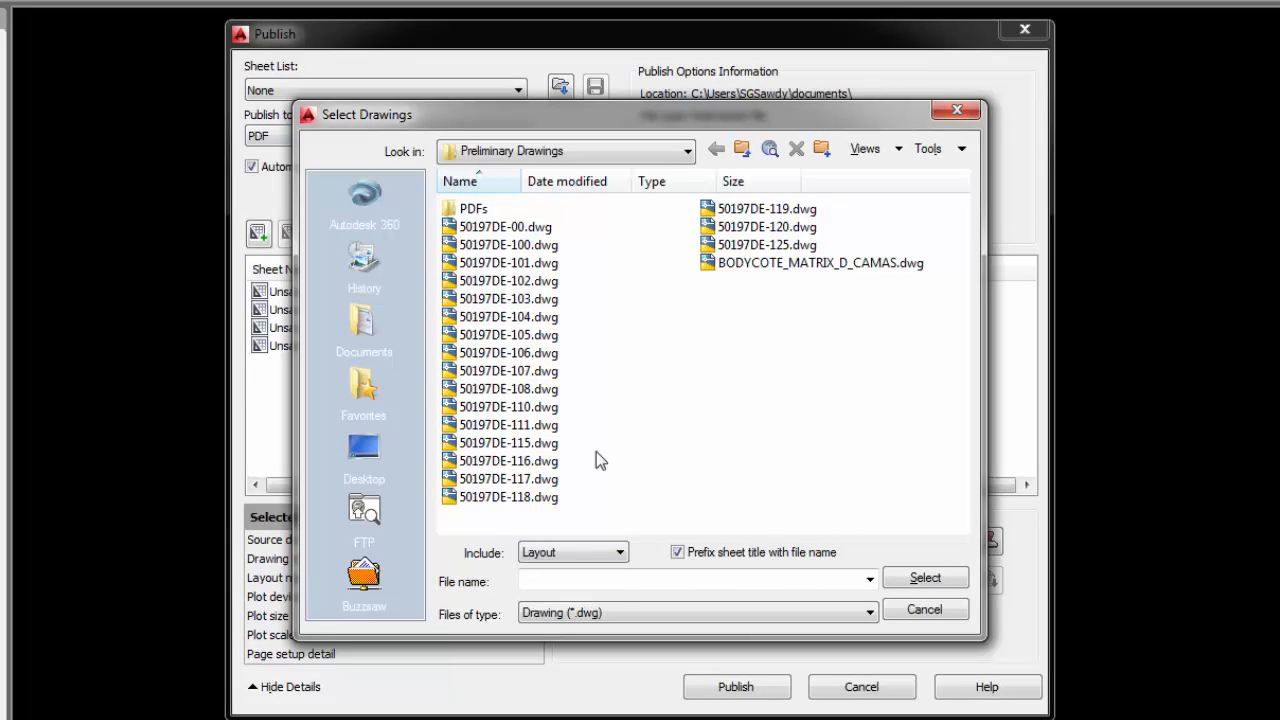
{"action": "left_click", "coordinate": [536, 230]}
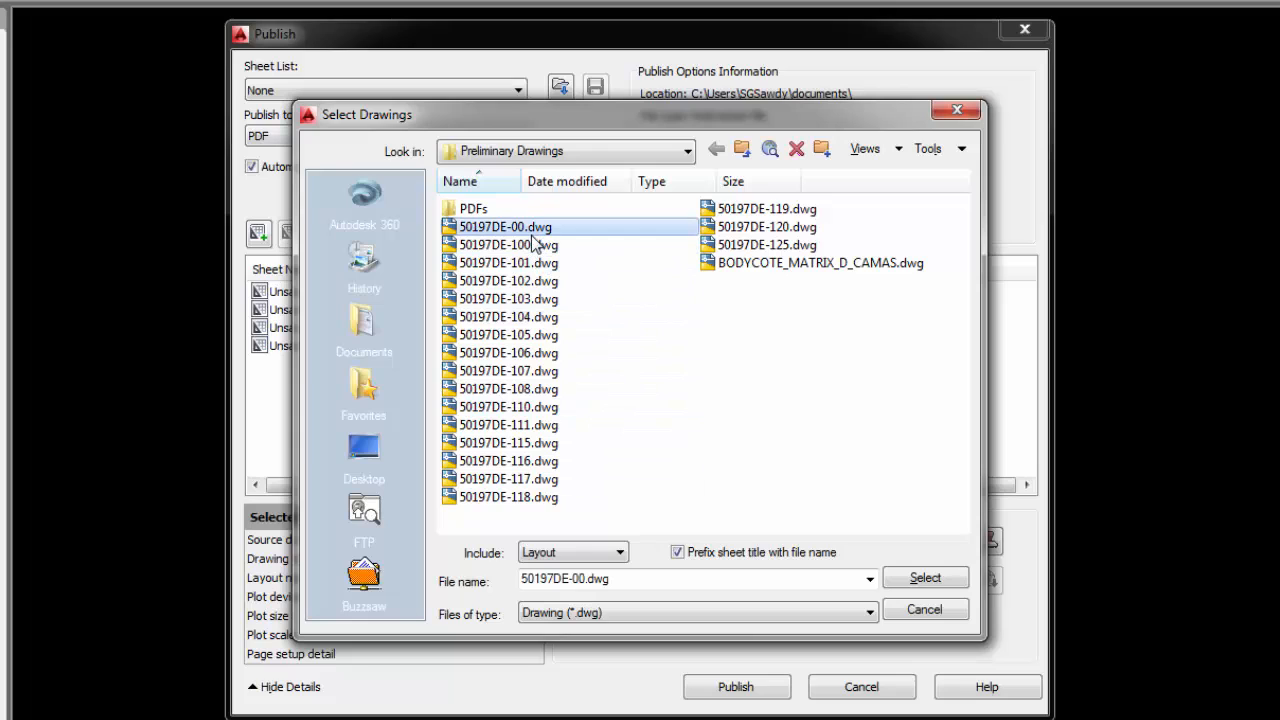
{"action": "left_click", "coordinate": [544, 372], "text": "shift"}
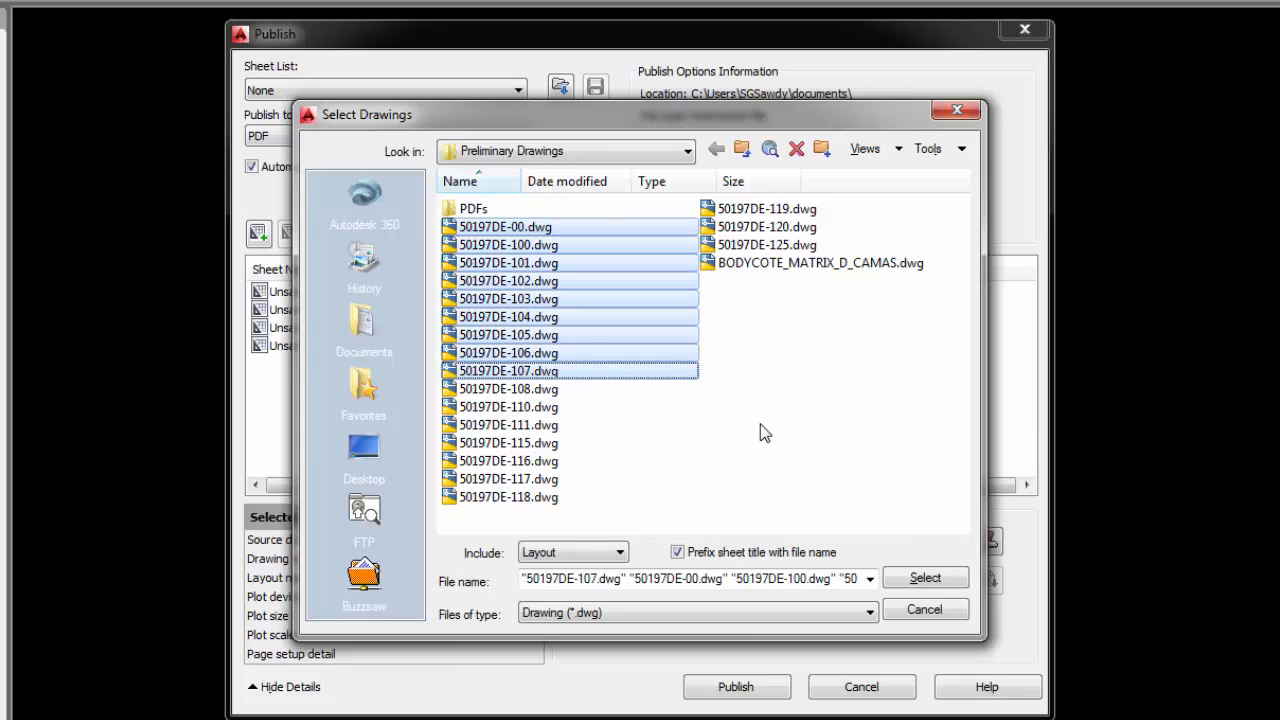
{"action": "left_click", "coordinate": [921, 580]}
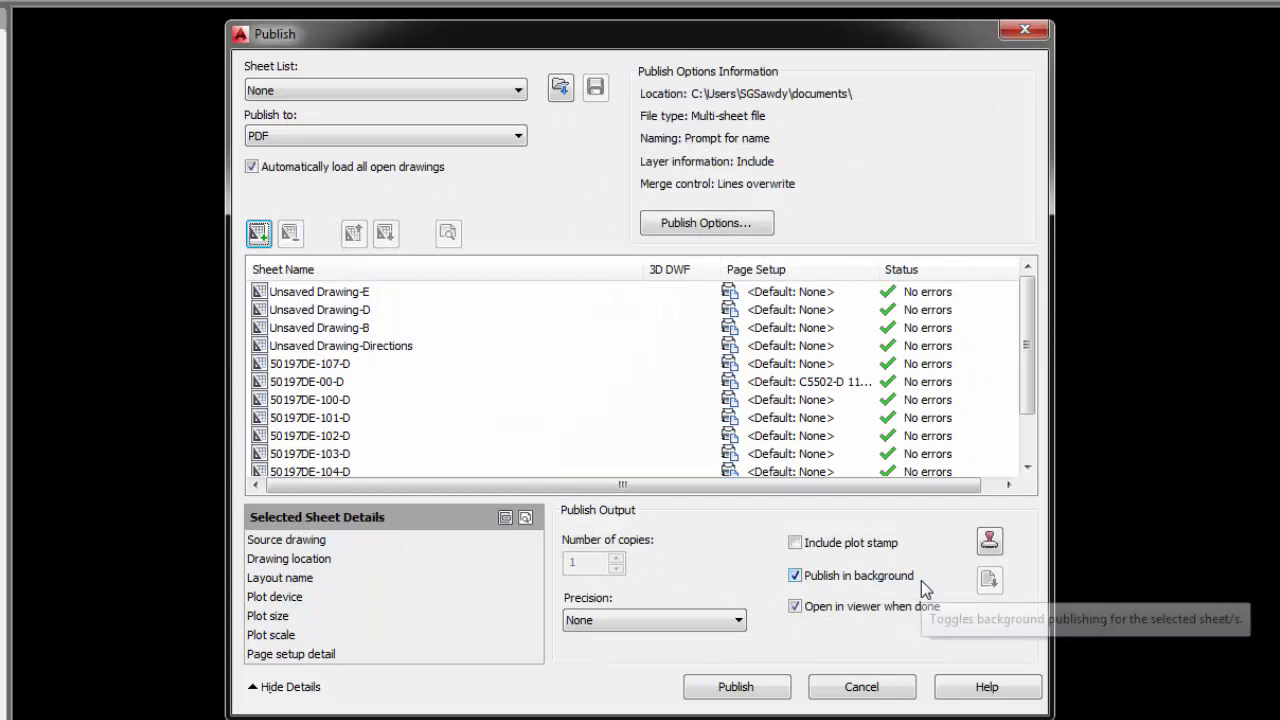
Remove the four Unsaved Drawing sheets (E, D, B and Directions) from the sheets to publish
{"action": "left_click", "coordinate": [307, 291]}
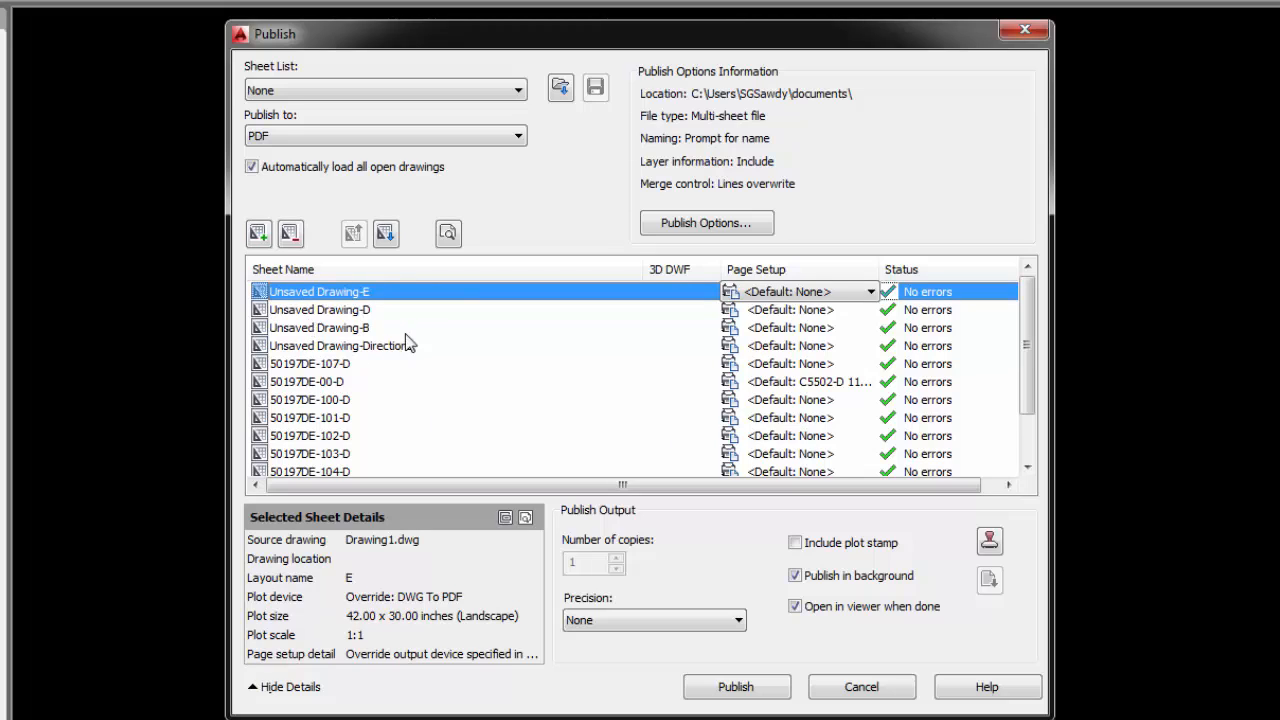
{"action": "key", "text": "Delete"}
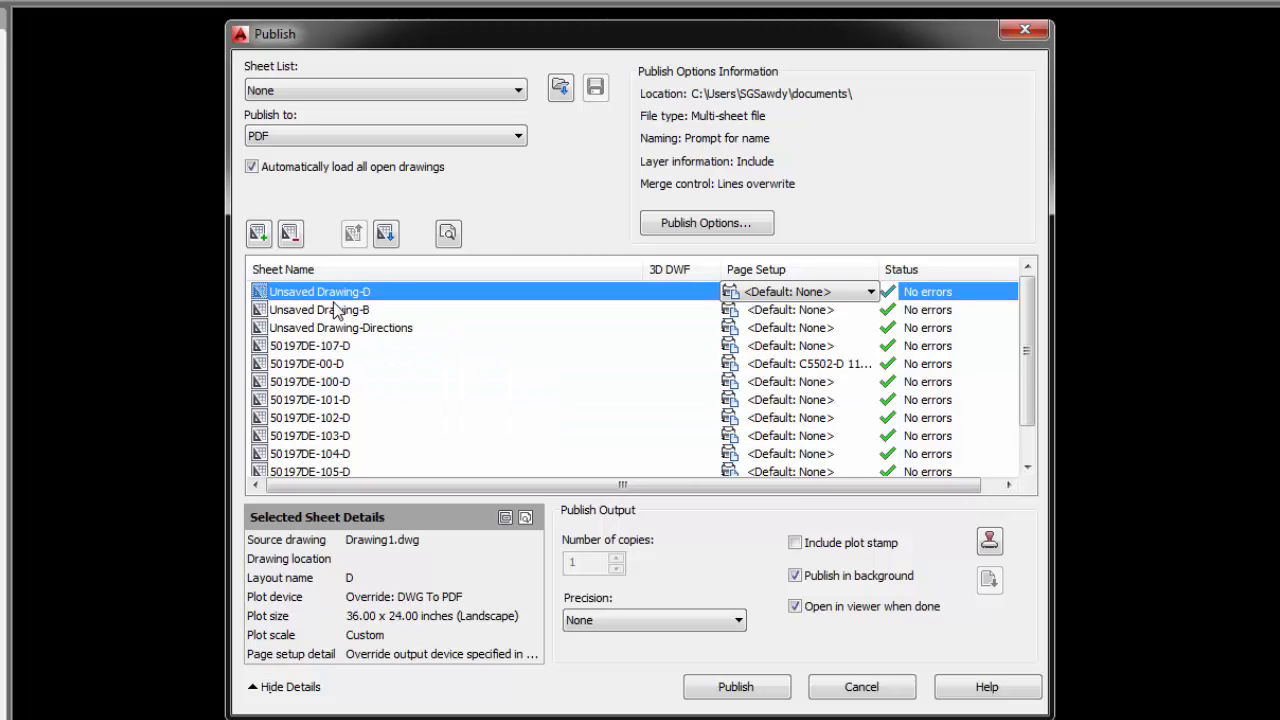
{"action": "left_click", "coordinate": [307, 328], "text": "shift"}
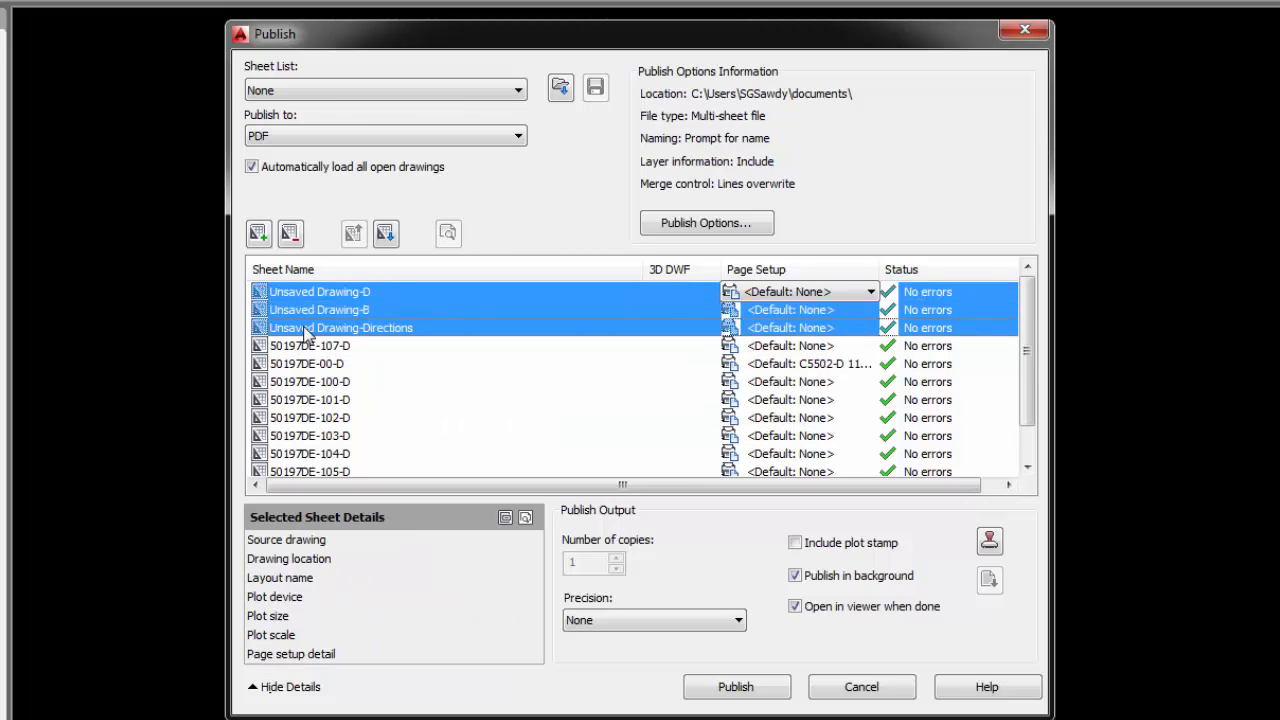
{"action": "left_click", "coordinate": [290, 233]}
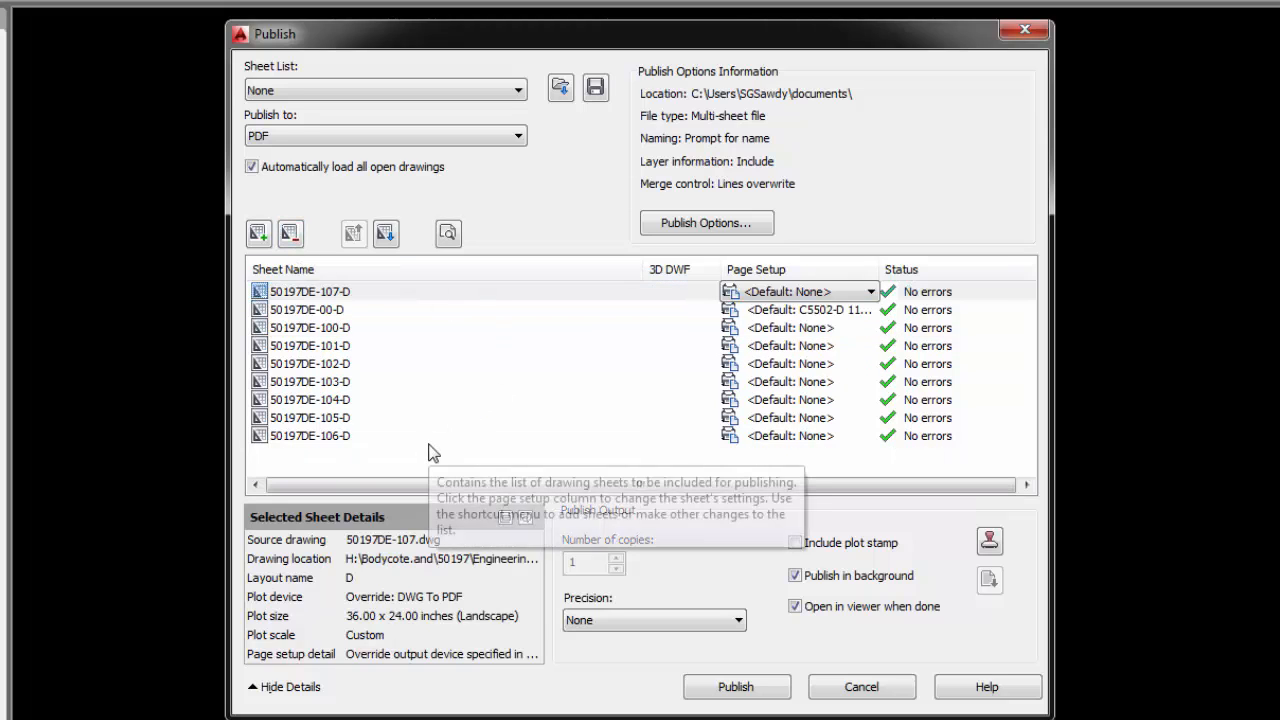
Move sheet 50197DE-107-D down to the end of the sheet order, after 50197DE-106-D
{"action": "left_click", "coordinate": [288, 298]}
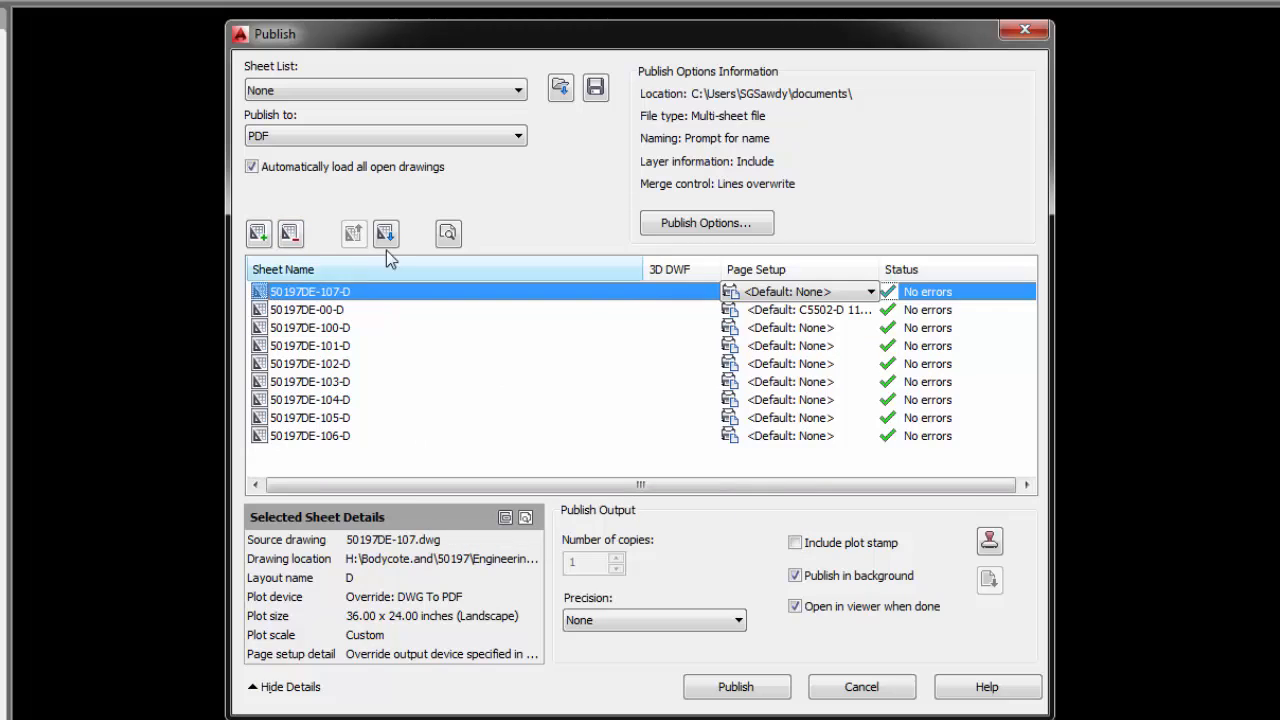
{"action": "left_click", "coordinate": [386, 233]}
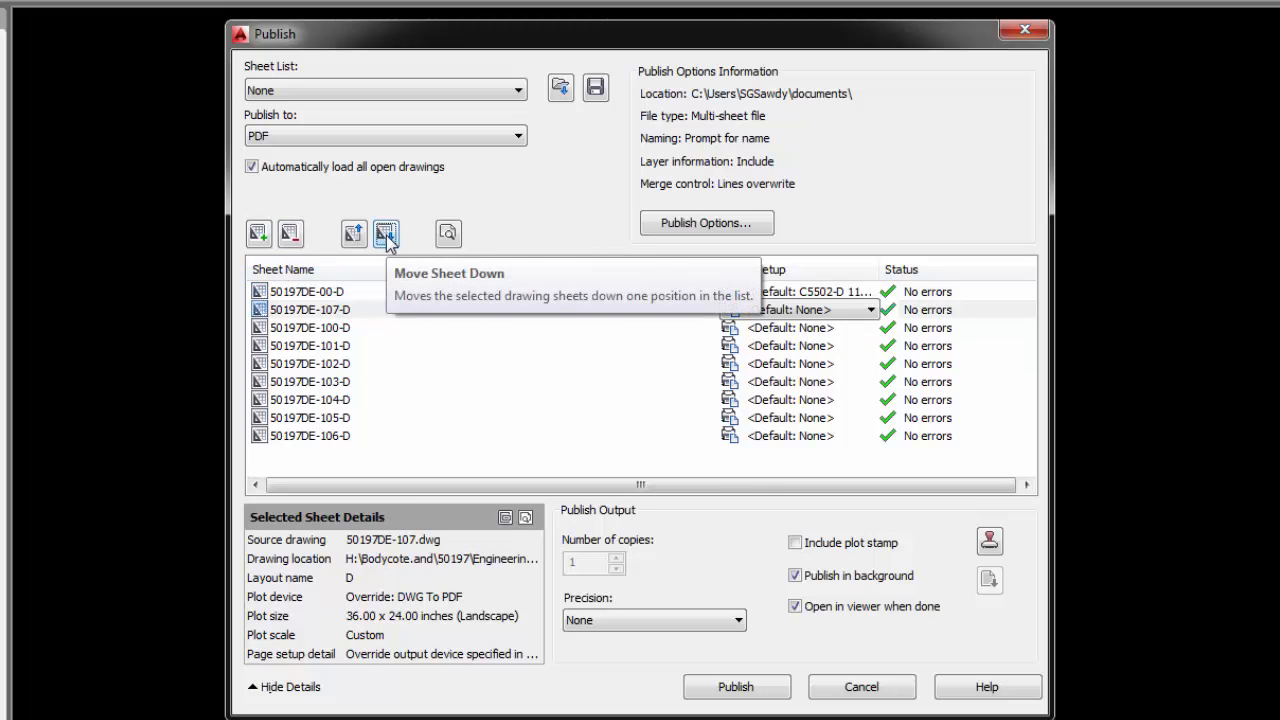
{"action": "left_click", "coordinate": [386, 234]}
{"action": "left_click_drag", "start_coordinate": [284, 340], "coordinate": [284, 452]}
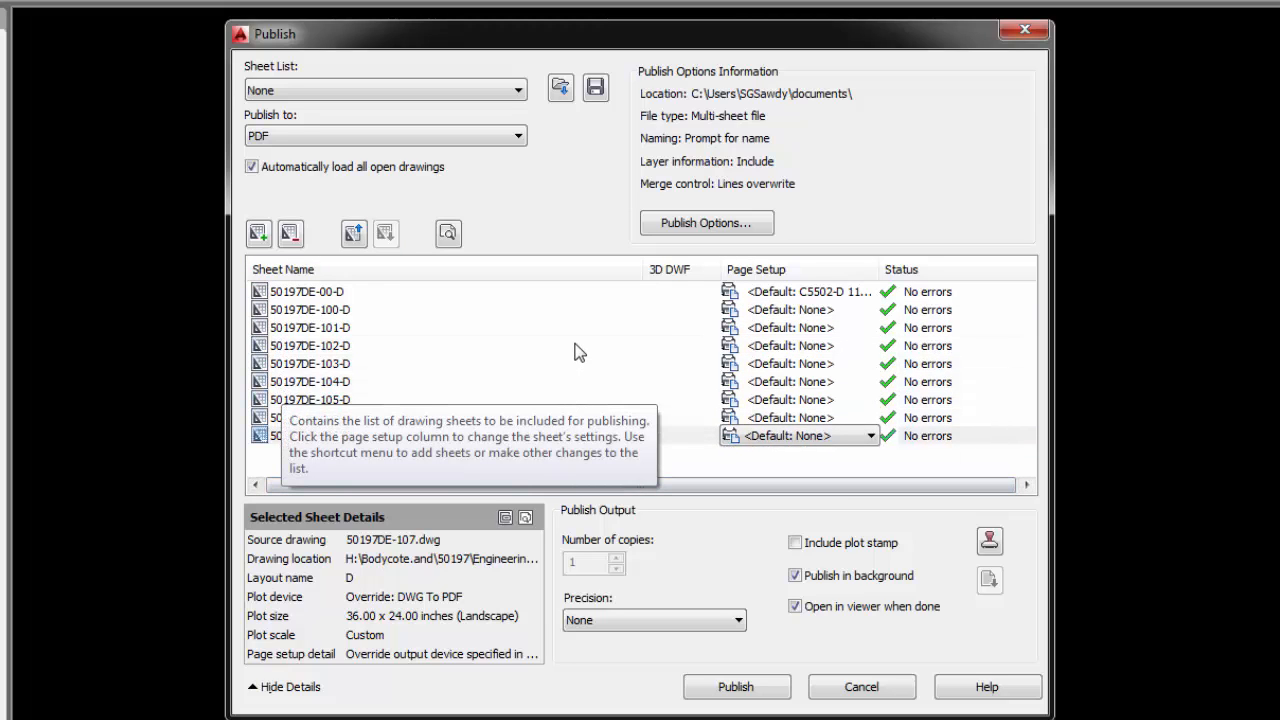
Preview sheet 50197DE-101-D before publishing and close the preview
{"action": "left_click", "coordinate": [322, 300]}
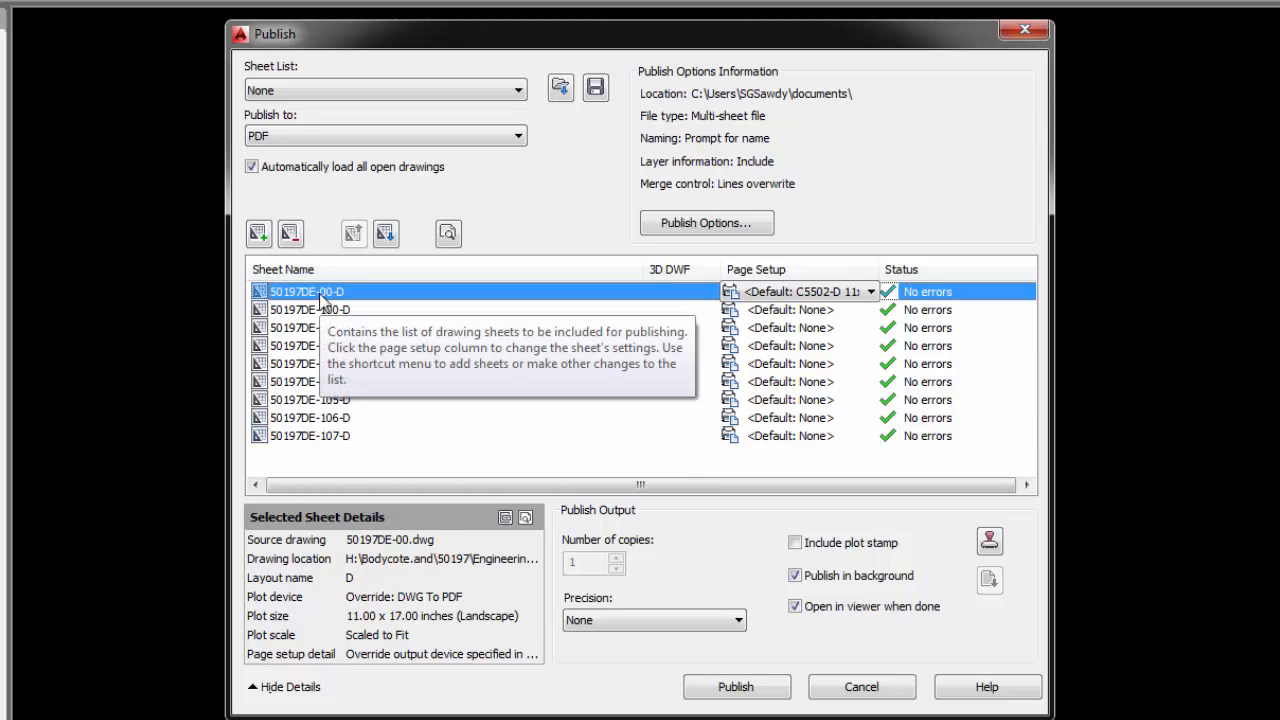
{"action": "left_click", "coordinate": [294, 330]}
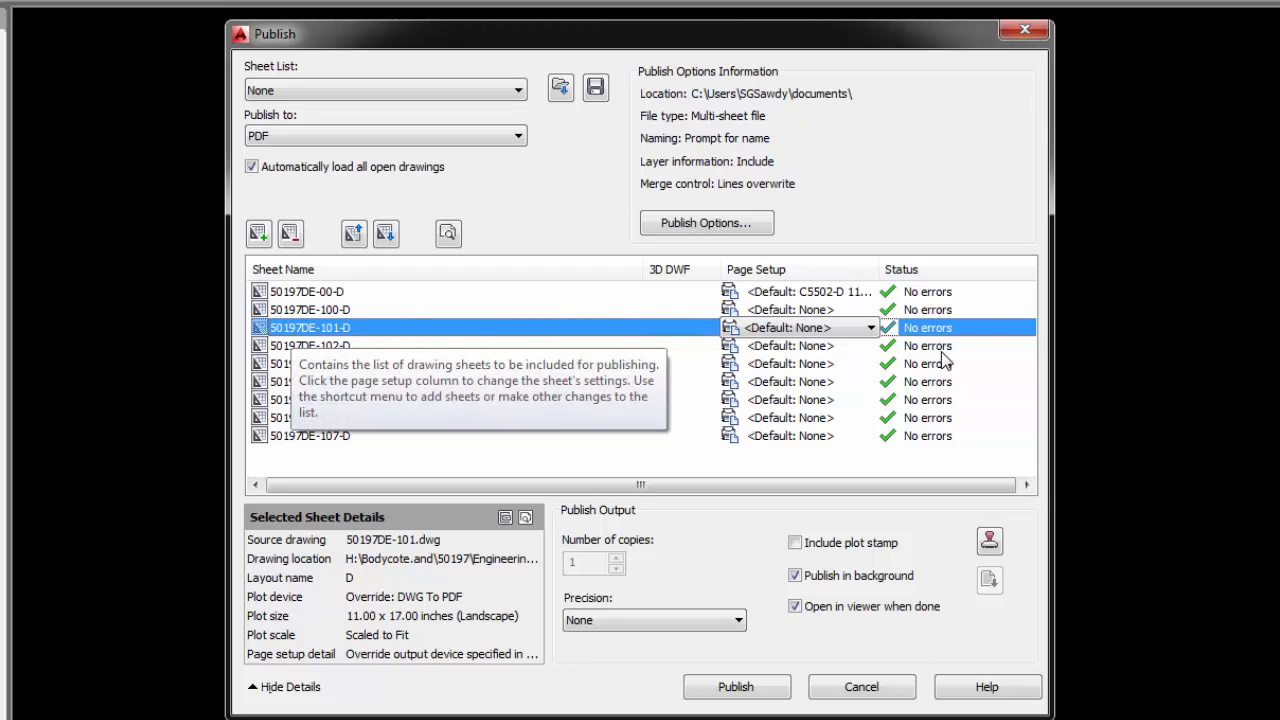
{"action": "left_click", "coordinate": [449, 235]}
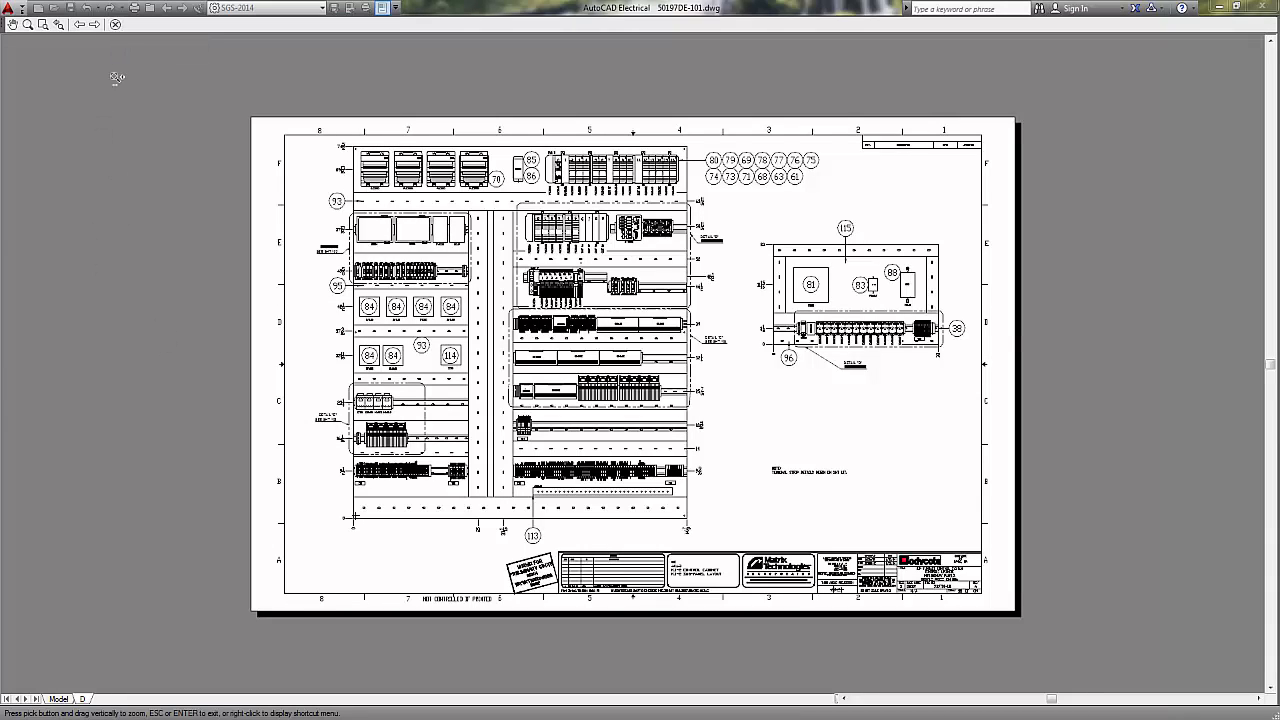
{"action": "left_click", "coordinate": [115, 24]}
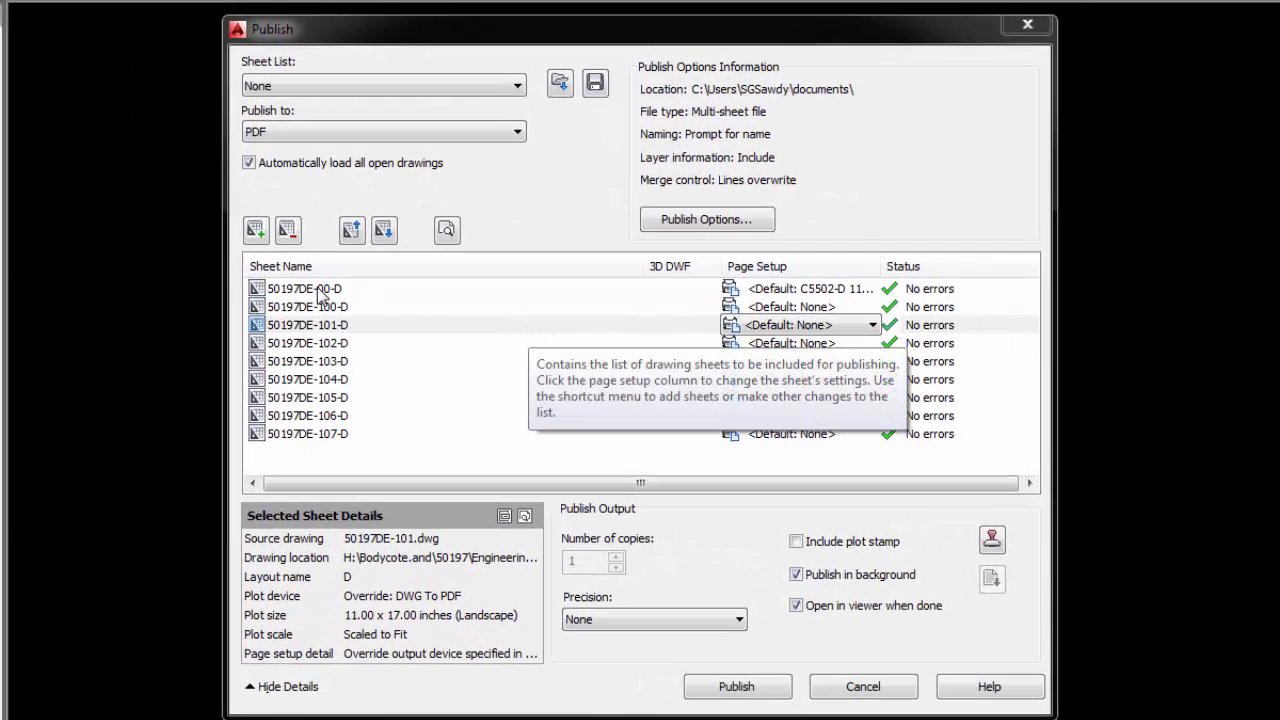
Assign the C5502-D 11x17 page setup to all sheets from 50197DE-00-D through 50197DE-107-D
{"action": "left_click", "coordinate": [320, 290]}
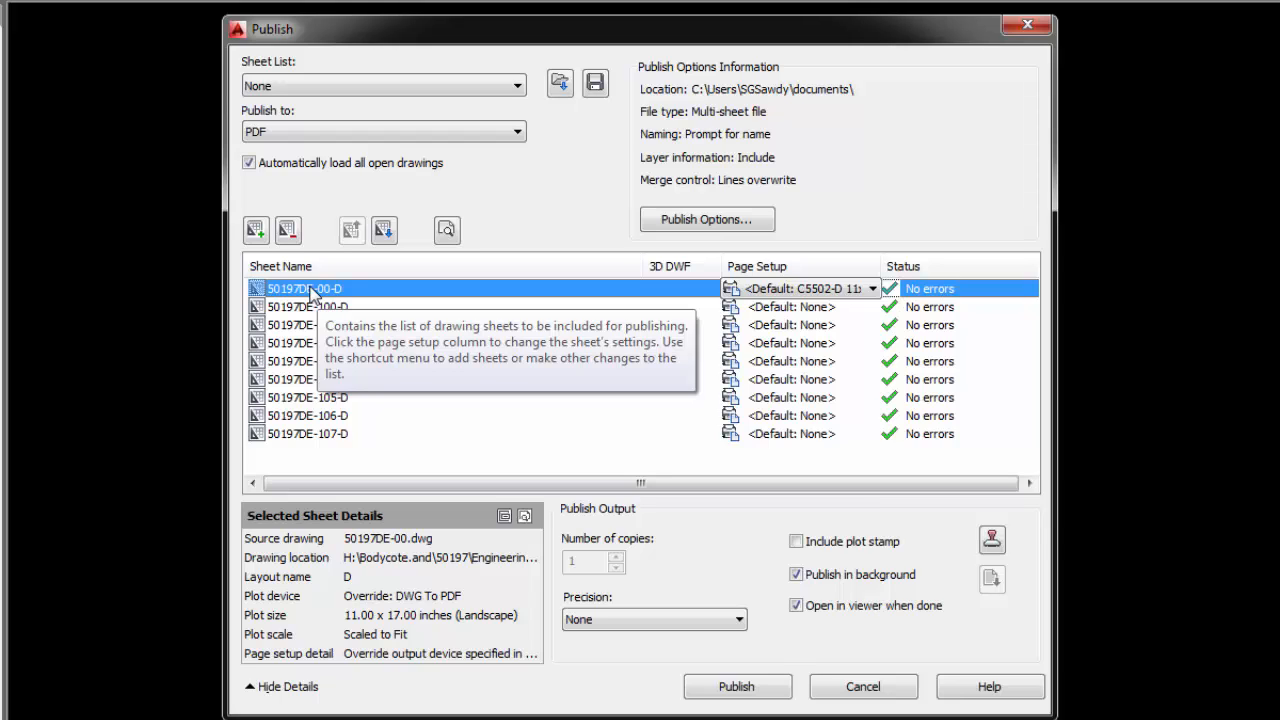
{"action": "left_click", "coordinate": [342, 436], "text": "shift"}
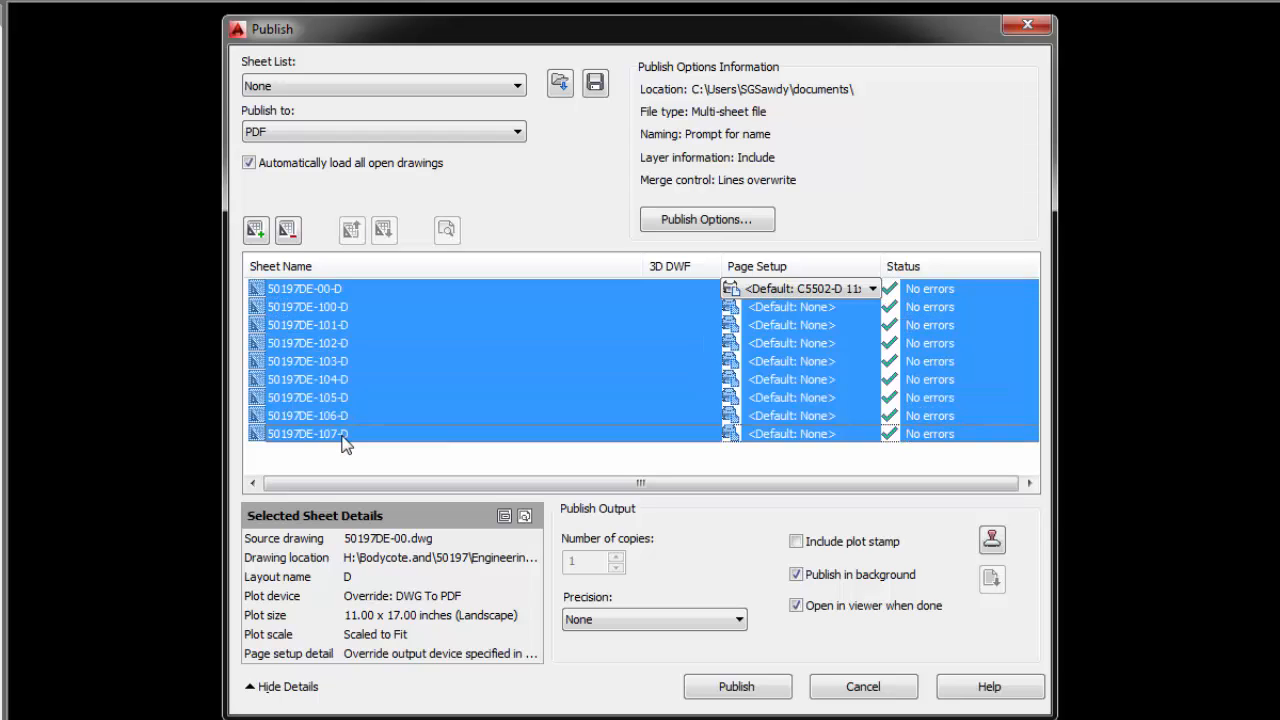
{"action": "left_click", "coordinate": [872, 289]}
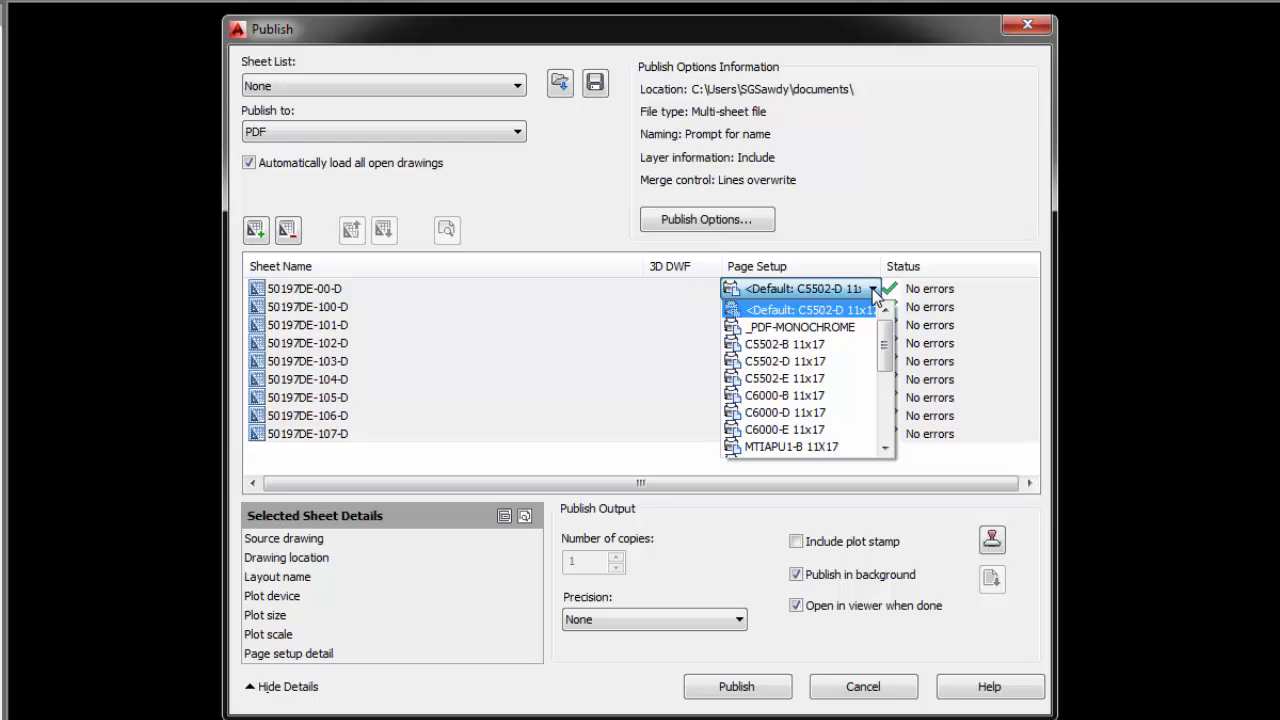
{"action": "left_click", "coordinate": [866, 369]}
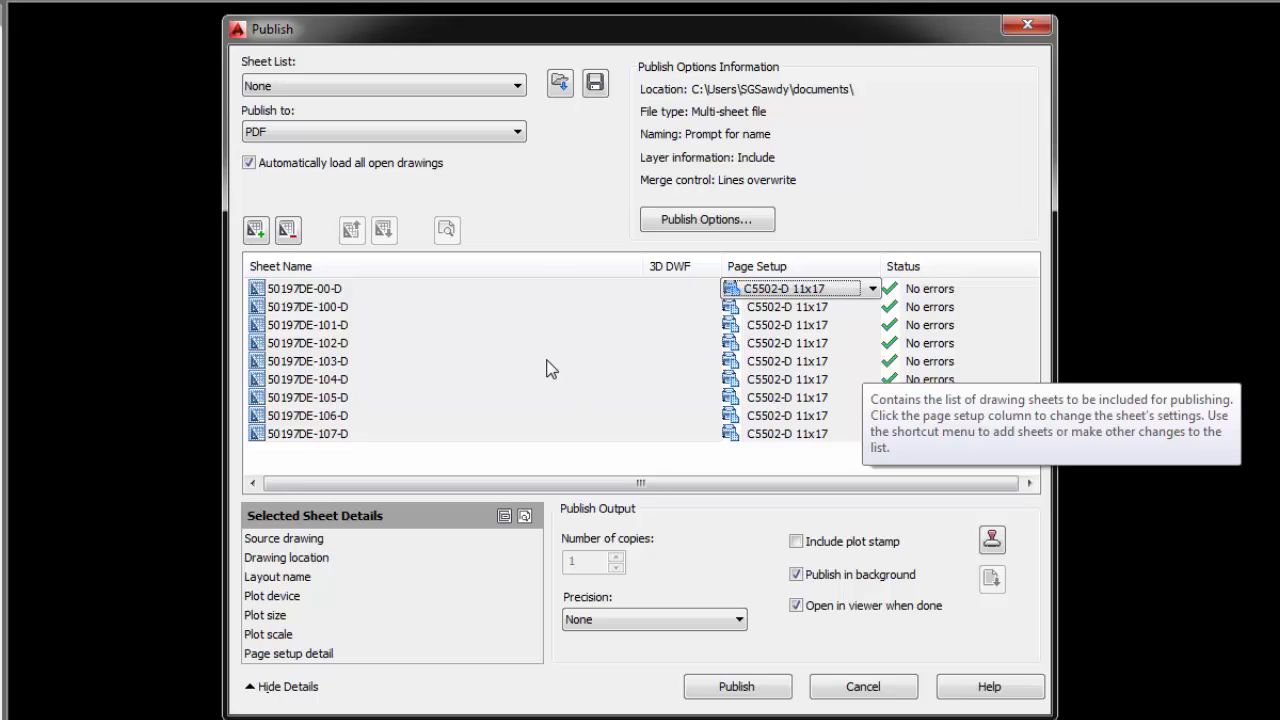
Check the available page setups and the page setup import, including the individual choices for sheet 50197DE-103-D
{"action": "left_click", "coordinate": [872, 288]}
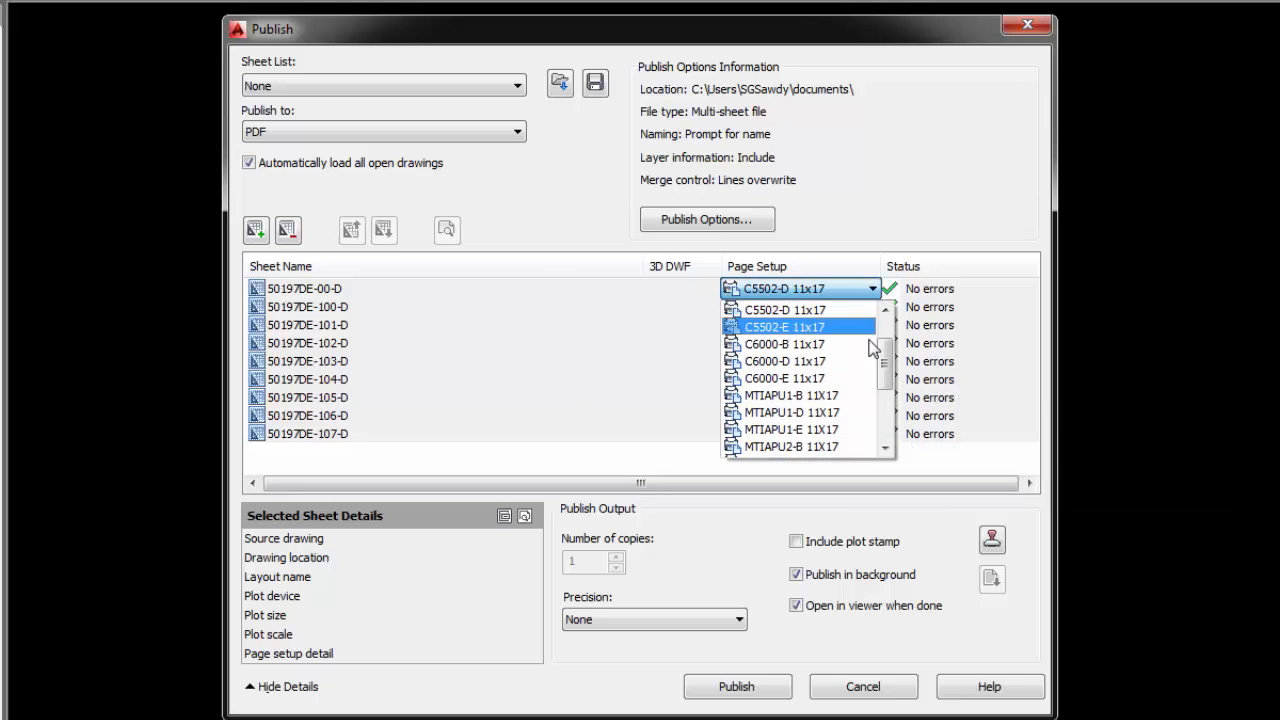
{"action": "left_click_drag", "start_coordinate": [885, 357], "coordinate": [885, 410]}
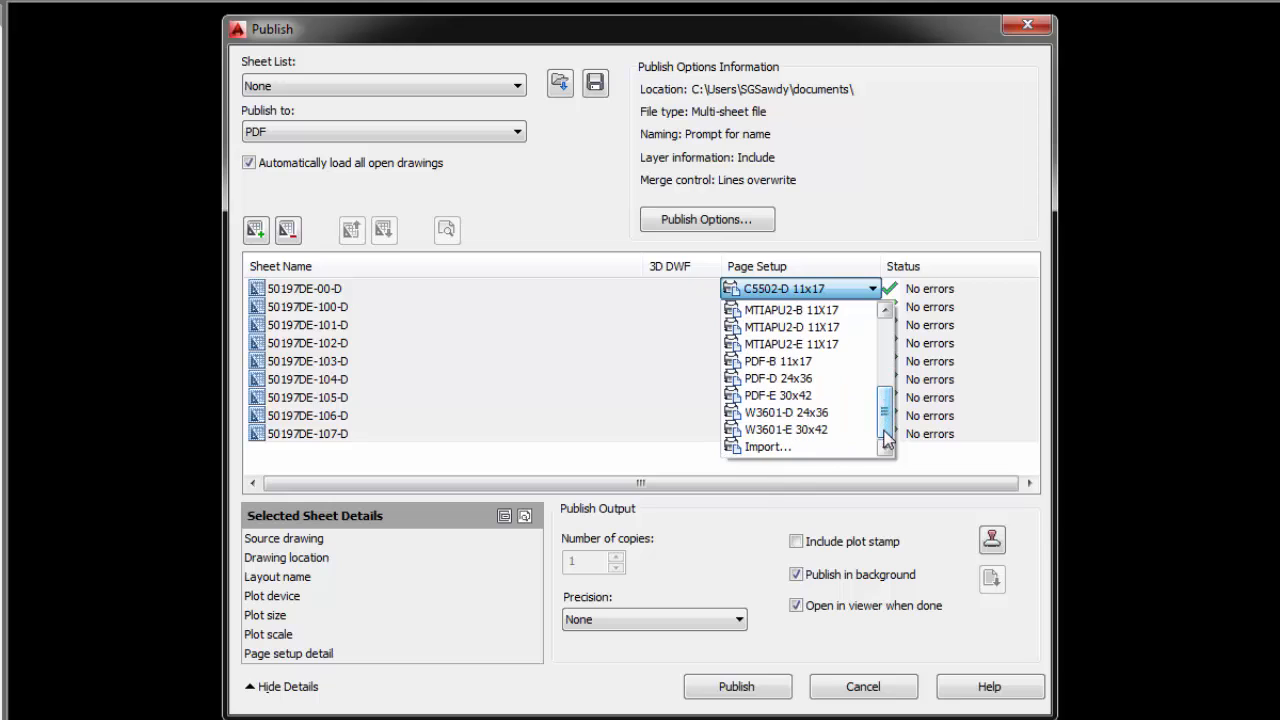
{"action": "left_click", "coordinate": [758, 448]}
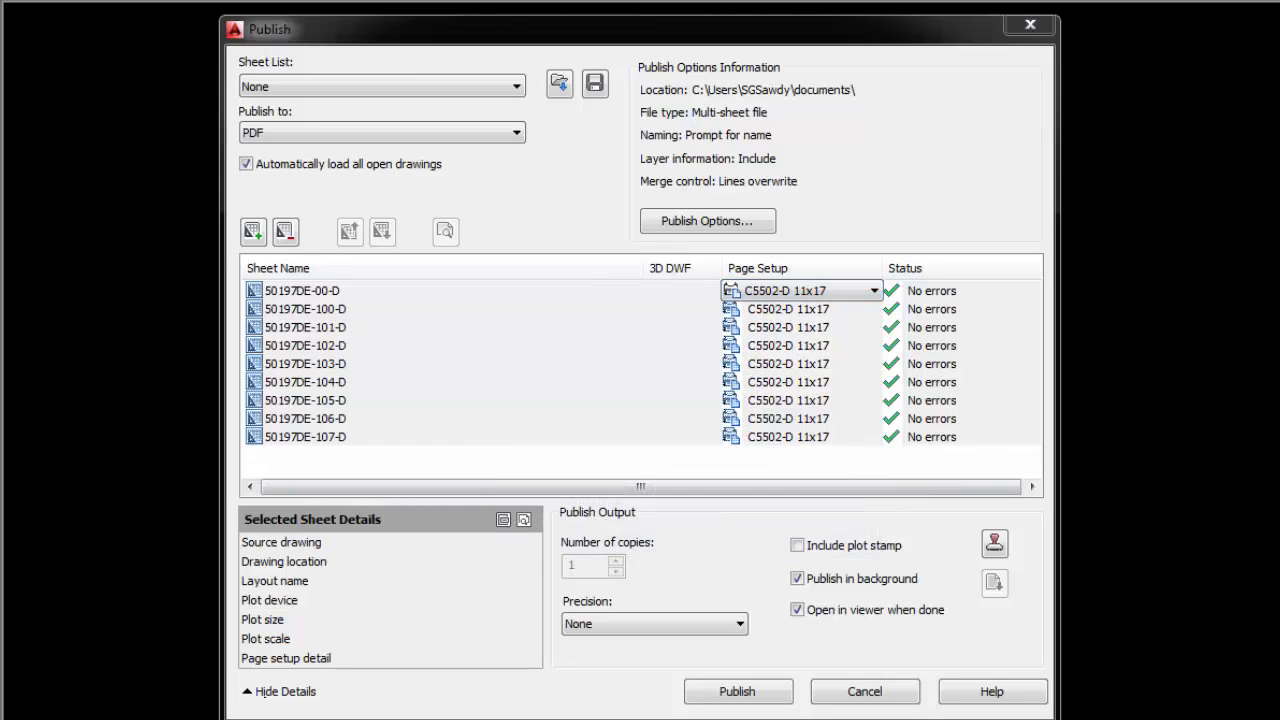
{"action": "left_click", "coordinate": [760, 368]}
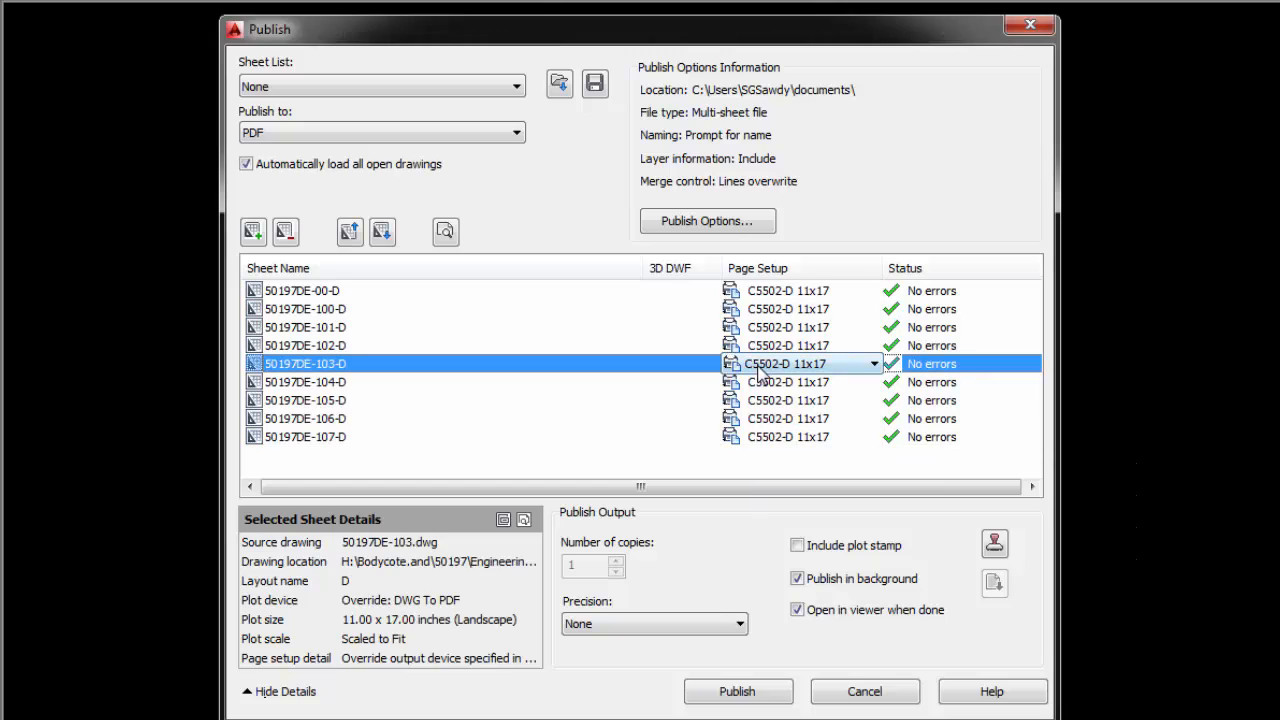
{"action": "left_click", "coordinate": [875, 364]}
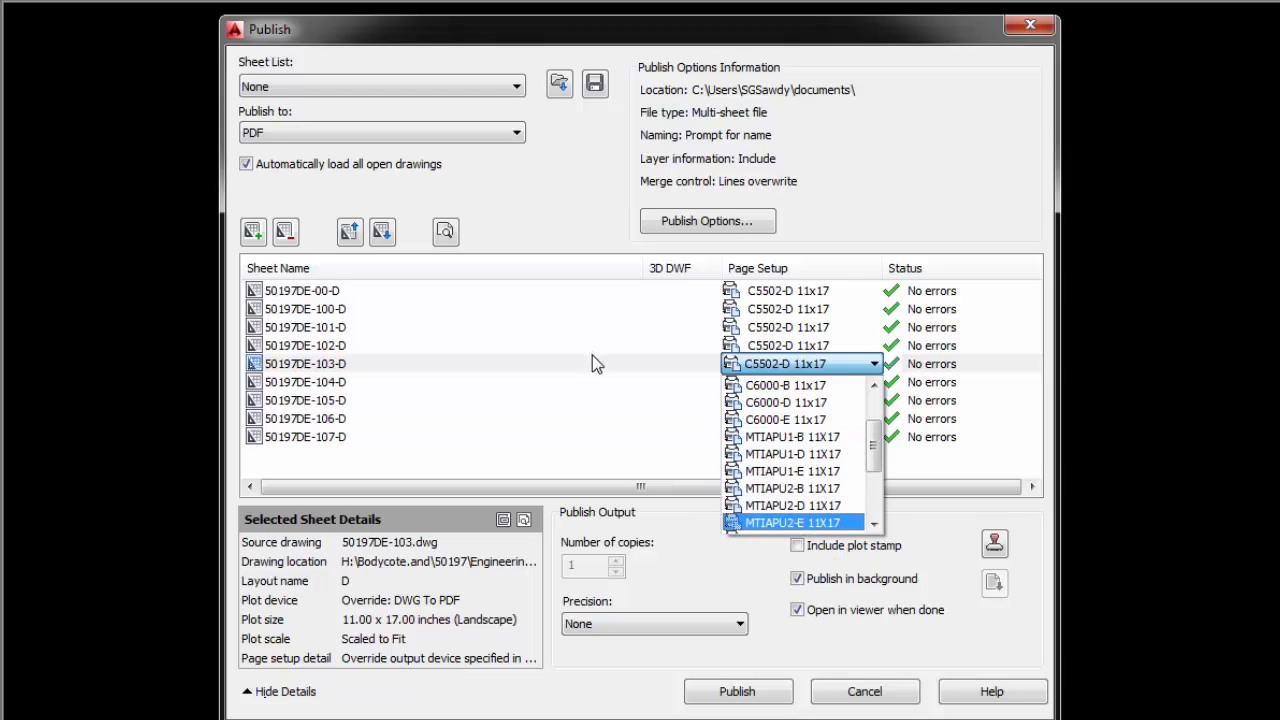
{"action": "left_click", "coordinate": [787, 368]}
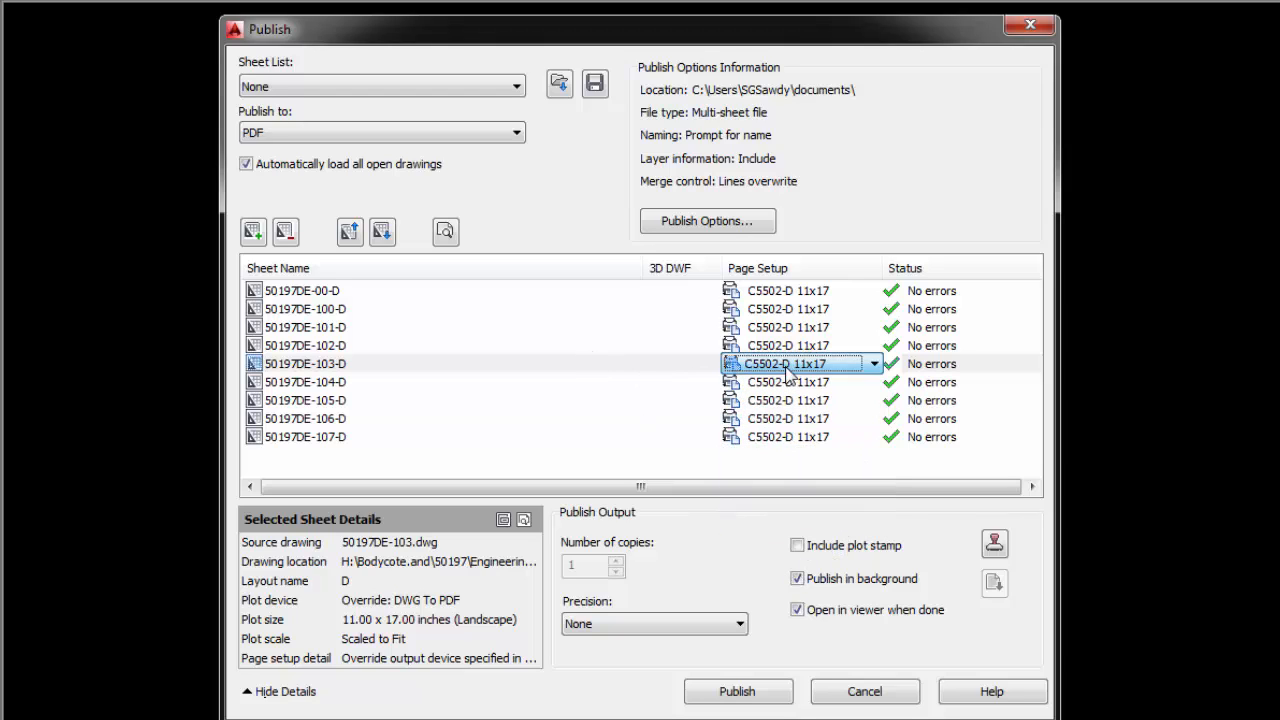
Save the sheet list as BATCH.dsd in the Preliminary Drawings folder
{"action": "left_click", "coordinate": [595, 84]}
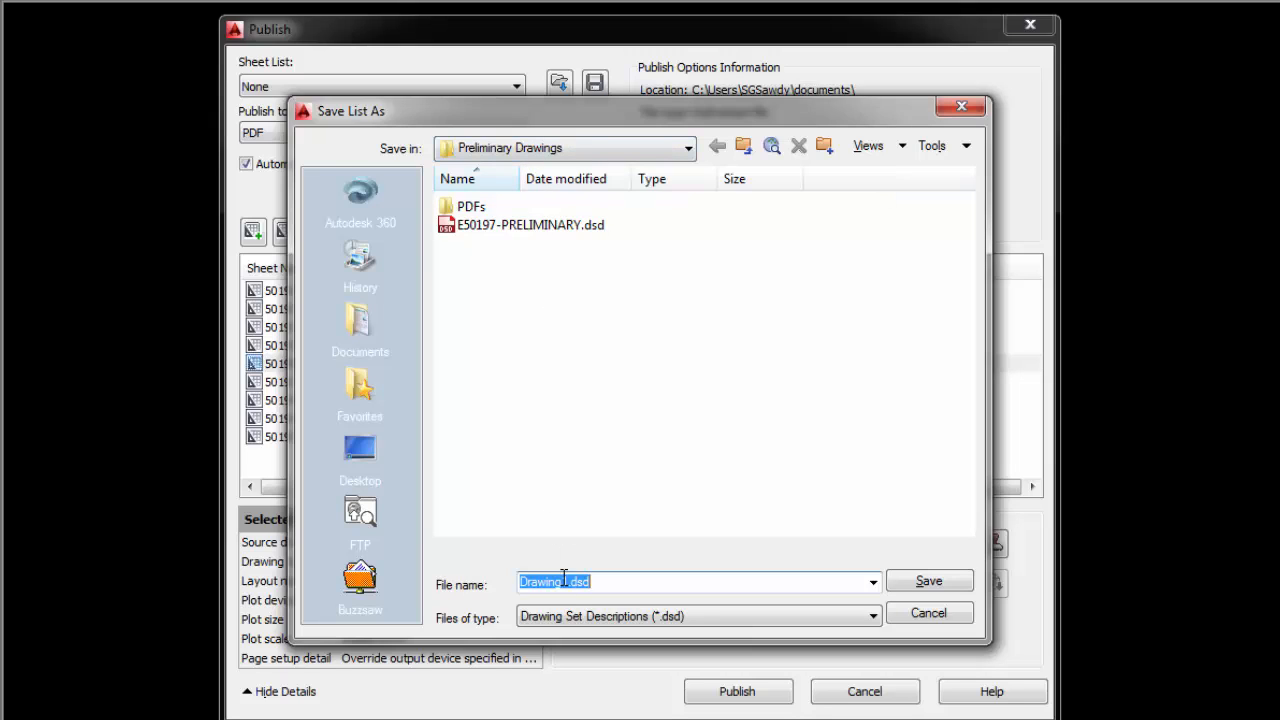
{"action": "left_click_drag", "start_coordinate": [567, 581], "coordinate": [511, 580]}
{"action": "type", "text": "BATCH"}
{"action": "left_click", "coordinate": [953, 587]}
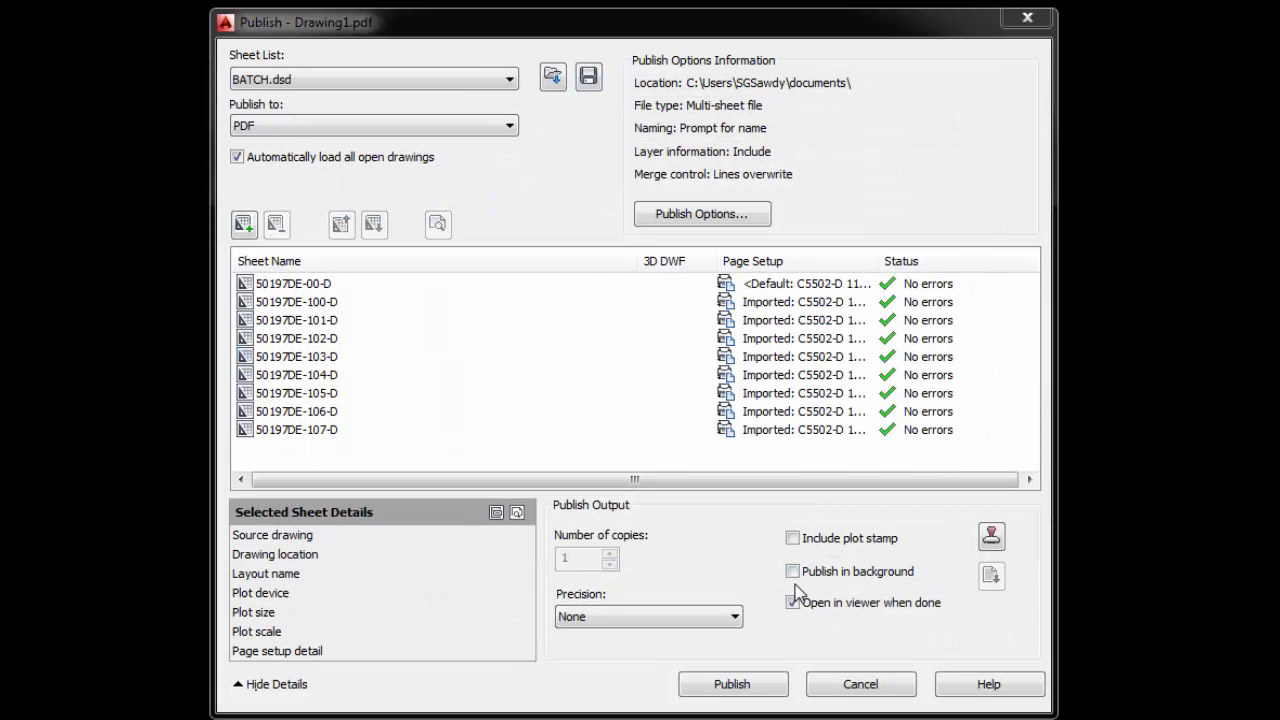
Publish the sheets with background publishing off to a PDF named e50197.pdf in My Documents
{"action": "left_click", "coordinate": [721, 693]}
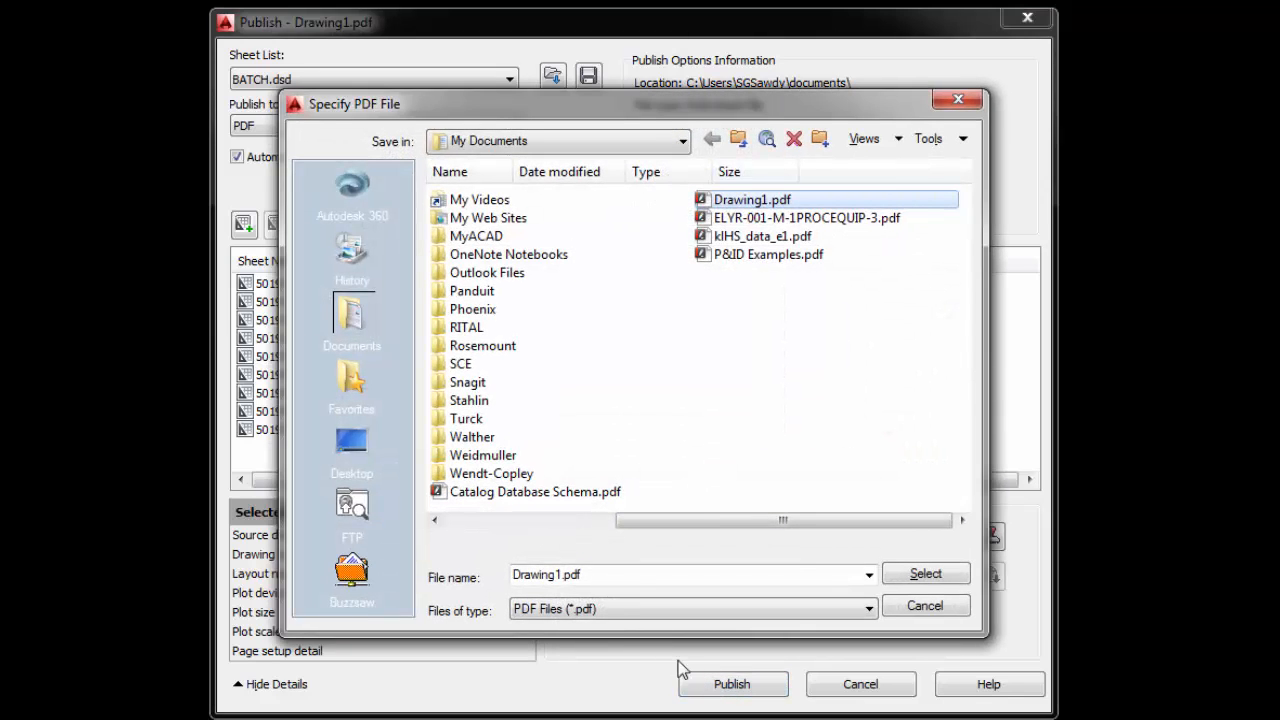
{"action": "left_click", "coordinate": [562, 574]}
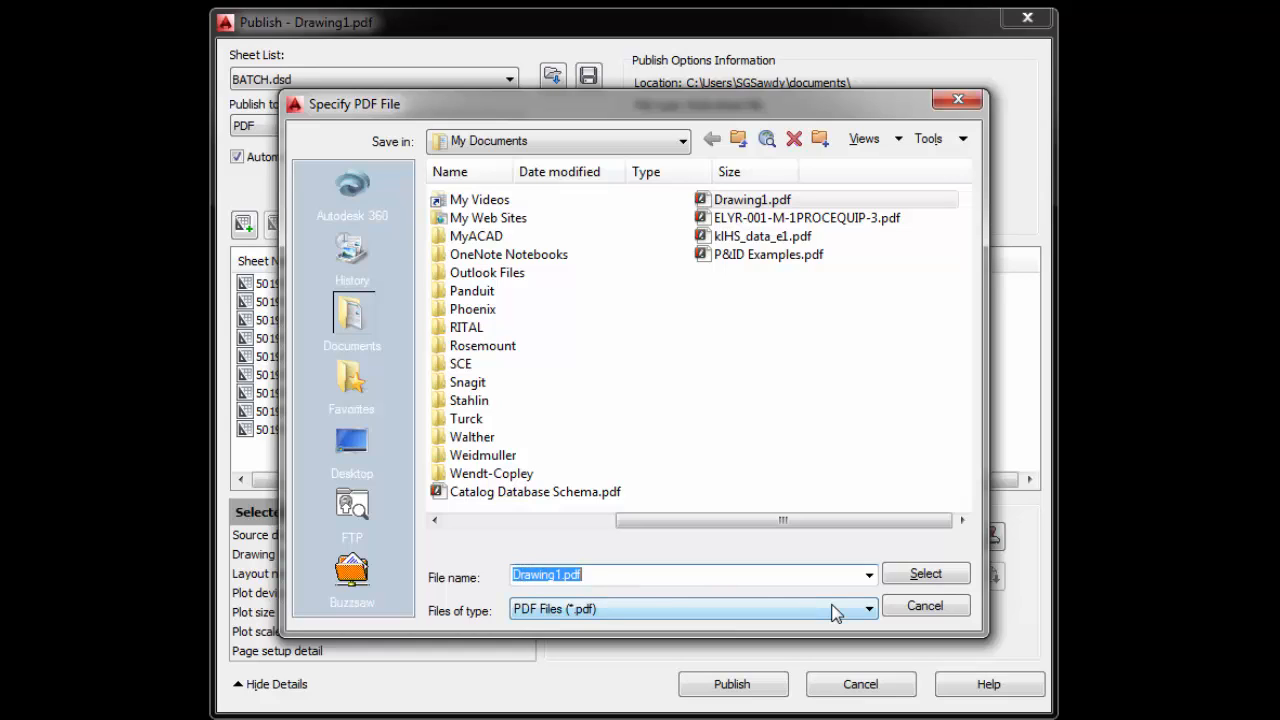
{"action": "left_click", "coordinate": [565, 575]}
{"action": "left_click_drag", "start_coordinate": [563, 575], "coordinate": [476, 572]}
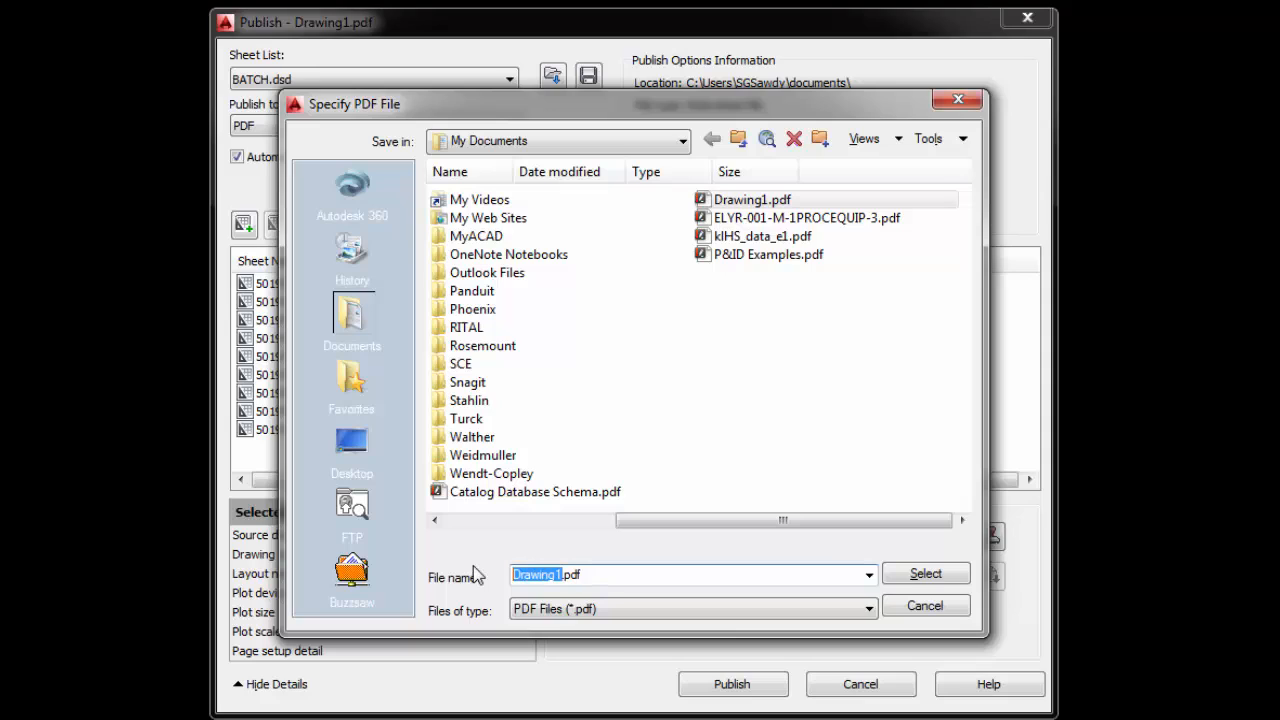
{"action": "type", "text": "e50197"}
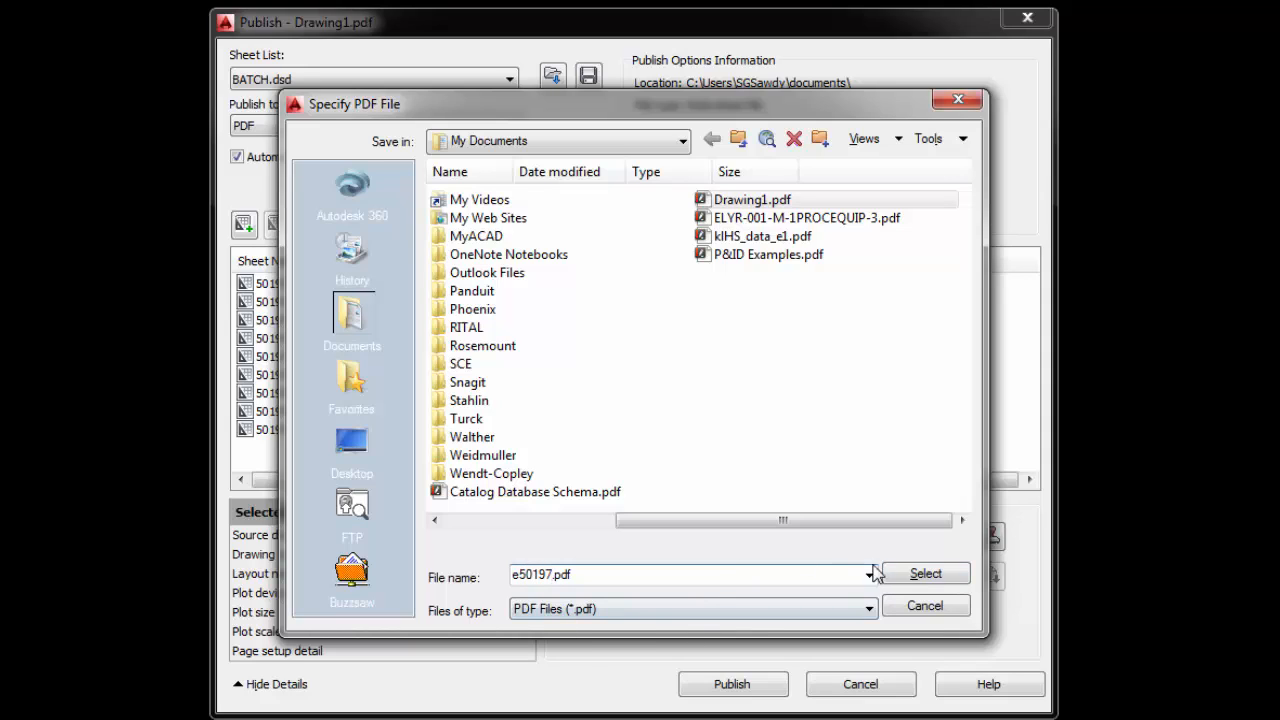
{"action": "left_click", "coordinate": [924, 575]}
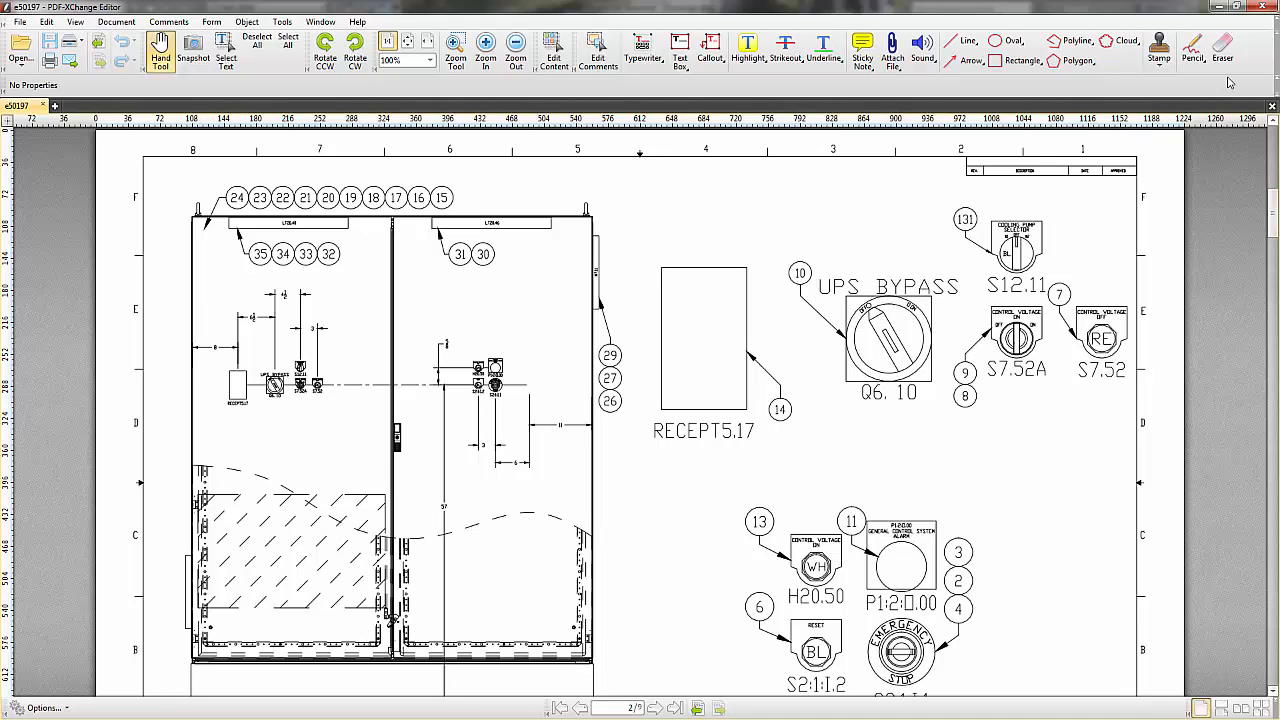
Close the published e50197 PDF and open the options for viewing the plotted file and publish details
{"action": "left_click", "coordinate": [1266, 7]}
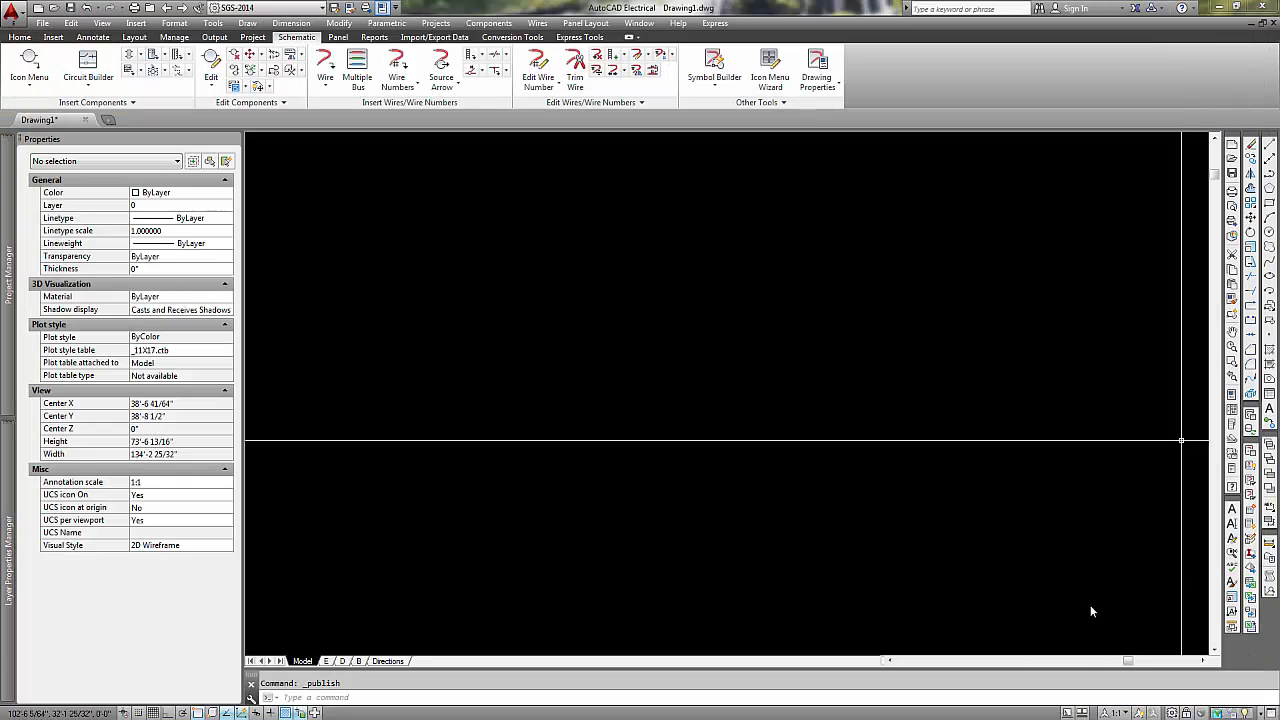
{"action": "right_click", "coordinate": [1227, 712]}
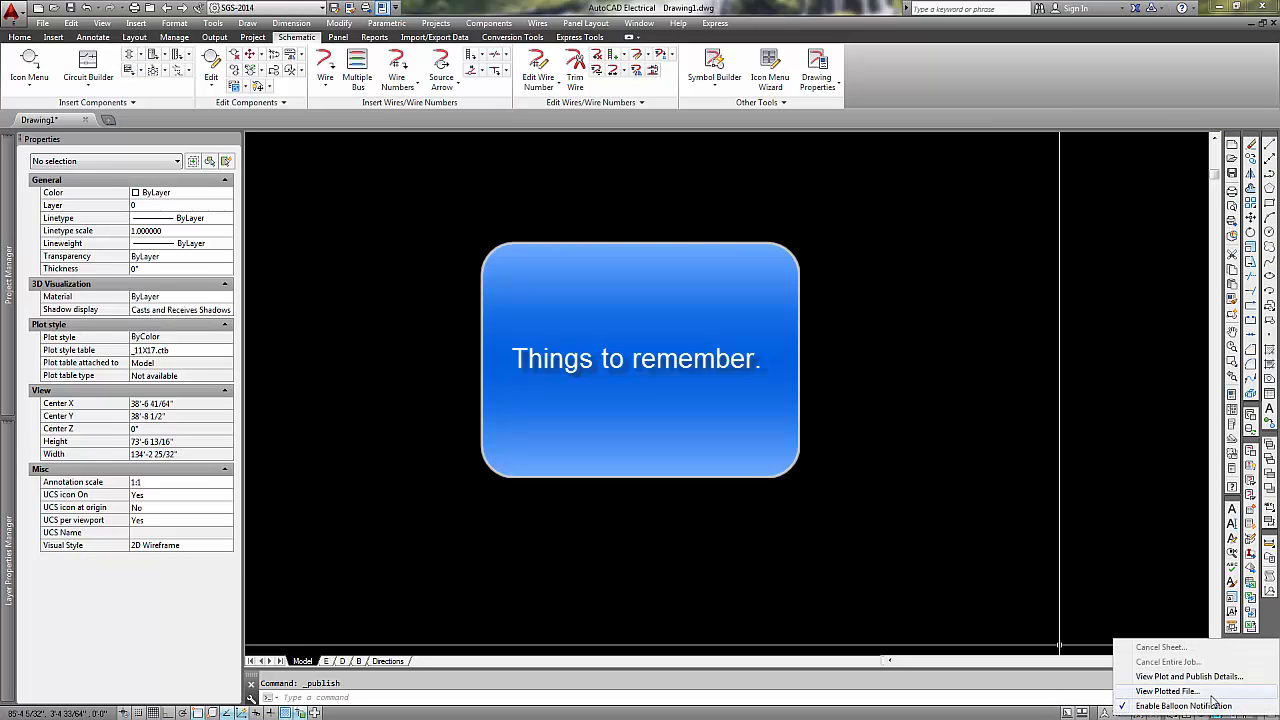